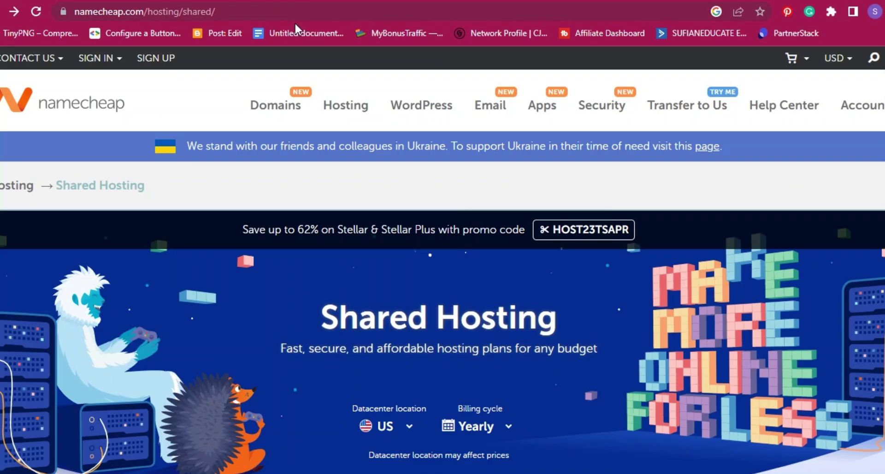
Open Namecheap's WordPress hosting page from the Hosting menu
{"action": "scroll", "coordinate": [138, 211], "scroll_direction": "down", "scroll_amount": 3}
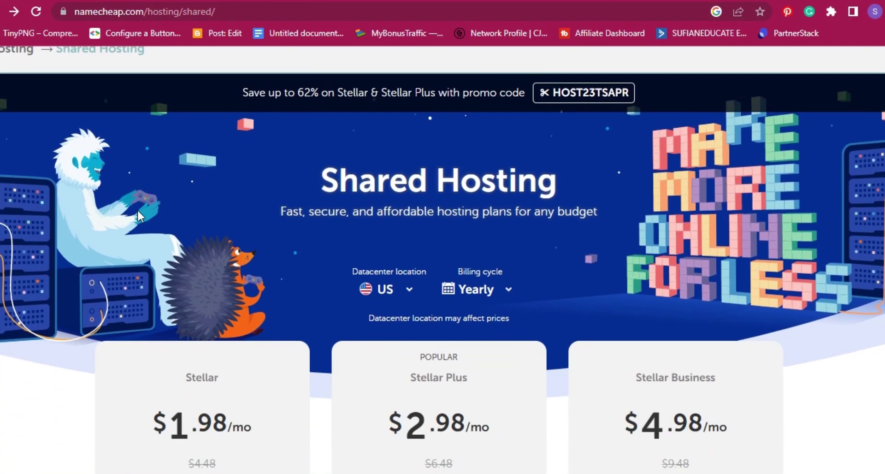
{"action": "scroll", "coordinate": [137, 209], "scroll_direction": "down", "scroll_amount": 8}
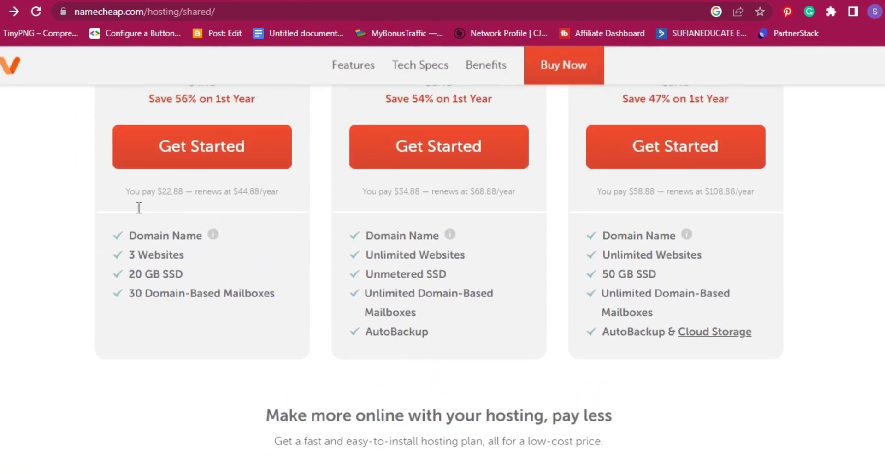
{"action": "scroll", "coordinate": [139, 208], "scroll_direction": "up", "scroll_amount": 10}
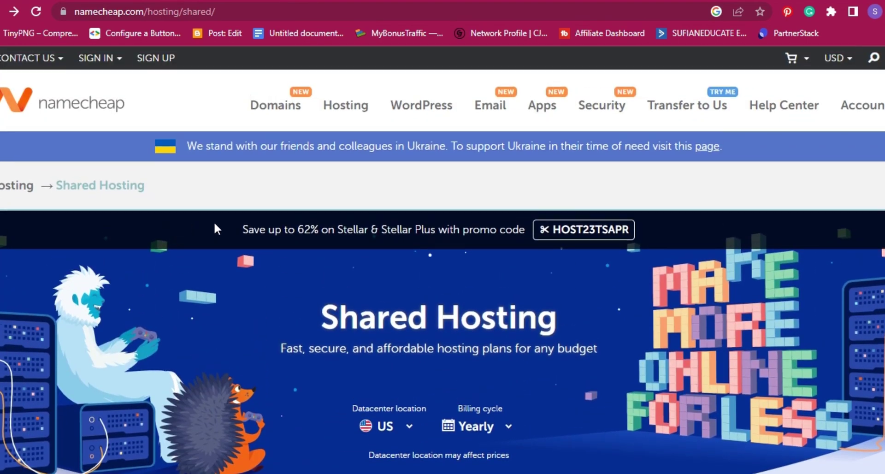
{"action": "left_click", "coordinate": [430, 101]}
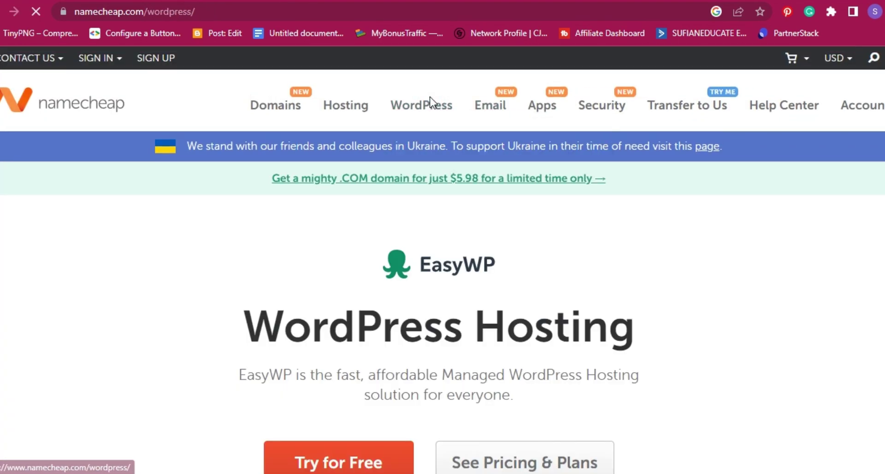
Look through the EasyWP page and highlight its 30-day free trial note
{"action": "scroll", "coordinate": [430, 101], "scroll_direction": "down", "scroll_amount": 1}
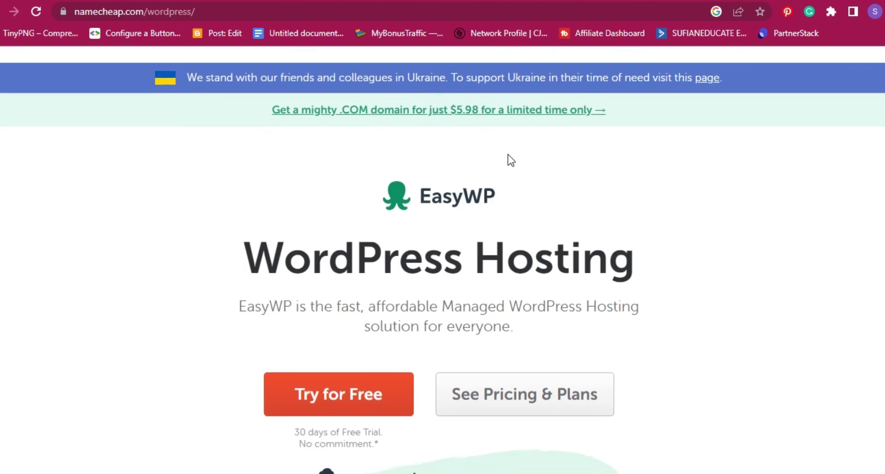
{"action": "scroll", "coordinate": [403, 311], "scroll_direction": "down", "scroll_amount": 1}
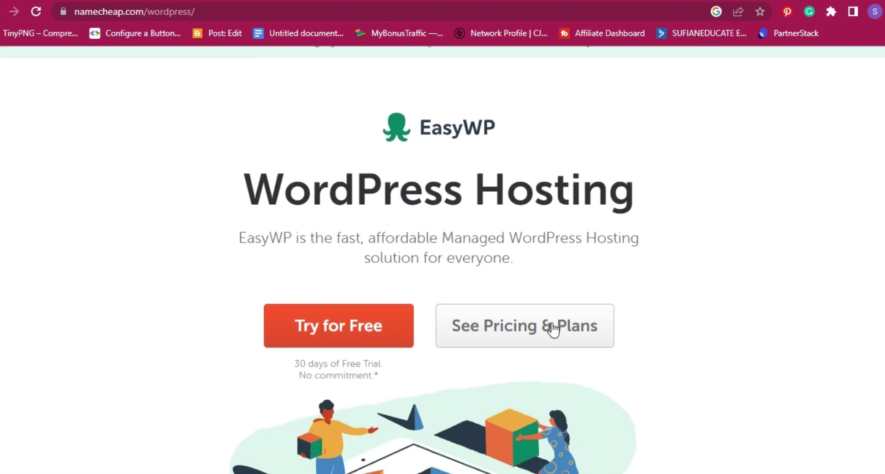
{"action": "scroll", "coordinate": [554, 330], "scroll_direction": "down", "scroll_amount": 1}
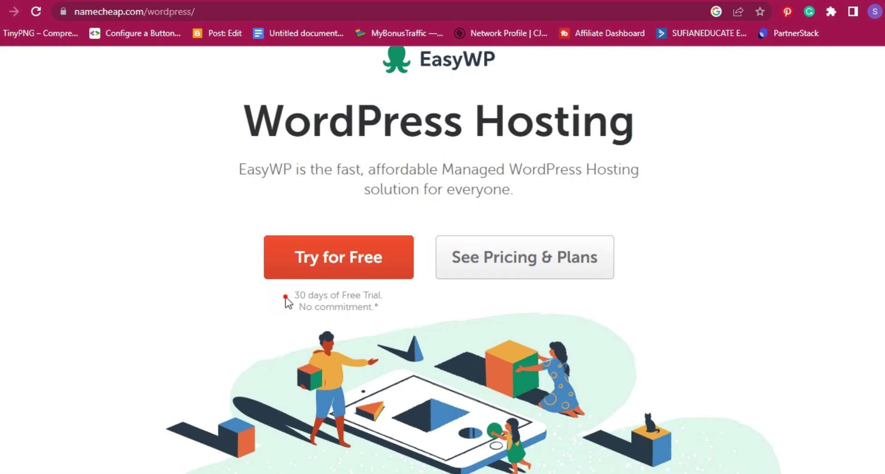
{"action": "left_click_drag", "start_coordinate": [285, 297], "coordinate": [385, 309]}
{"action": "scroll", "coordinate": [387, 313], "scroll_direction": "down", "scroll_amount": 8}
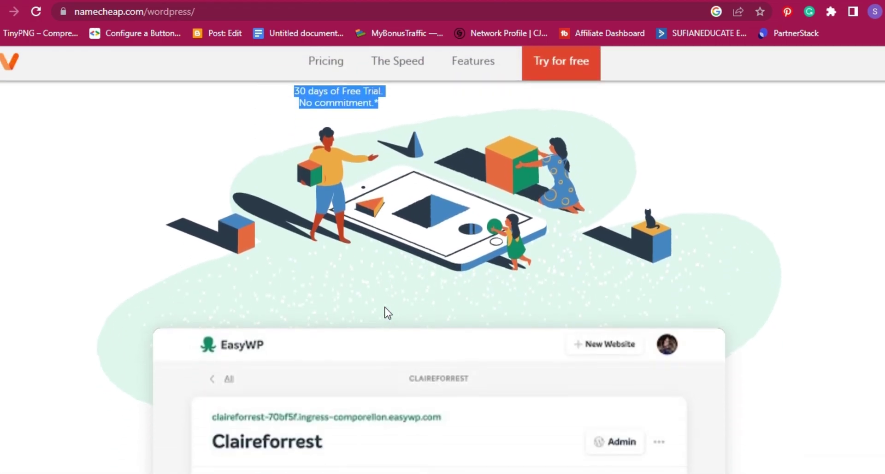
{"action": "scroll", "coordinate": [387, 313], "scroll_direction": "up", "scroll_amount": 9}
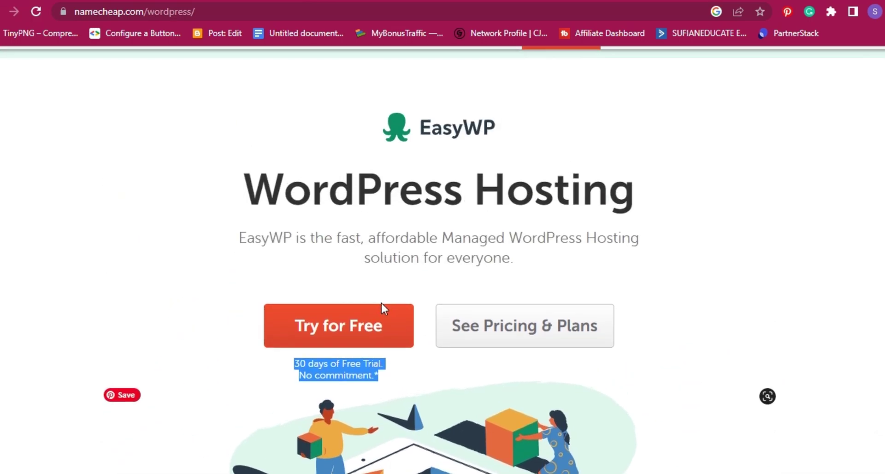
Start the EasyWP free trial, which leads to the Namecheap Sign In page
{"action": "left_click", "coordinate": [364, 321]}
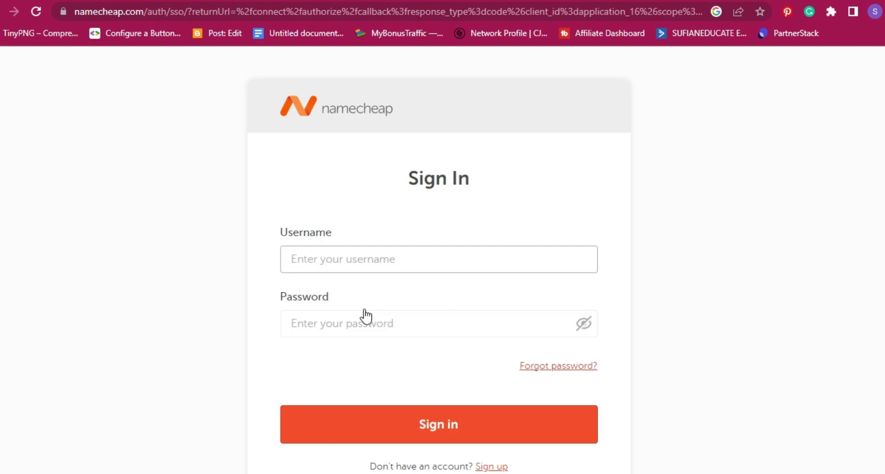
{"action": "scroll", "coordinate": [375, 272], "scroll_direction": "down", "scroll_amount": 1}
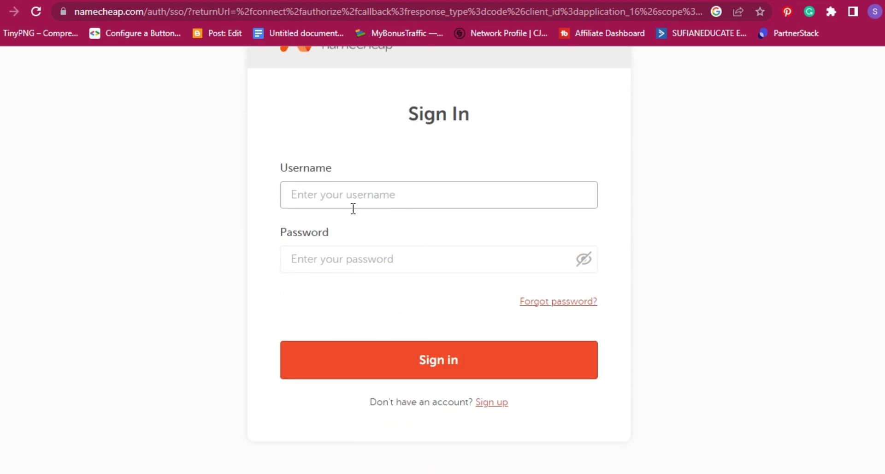
{"action": "left_click", "coordinate": [350, 200]}
Switch to the Create an Account form and look over its fields
{"action": "left_click", "coordinate": [488, 404]}
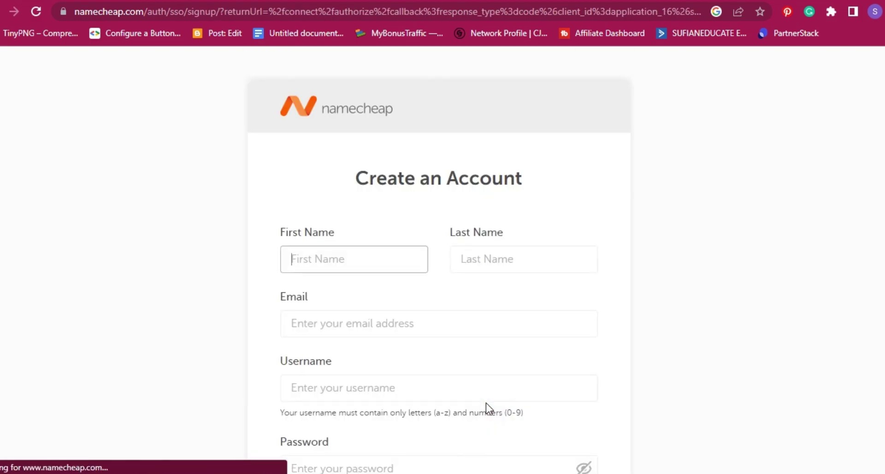
{"action": "scroll", "coordinate": [464, 286], "scroll_direction": "down", "scroll_amount": 5}
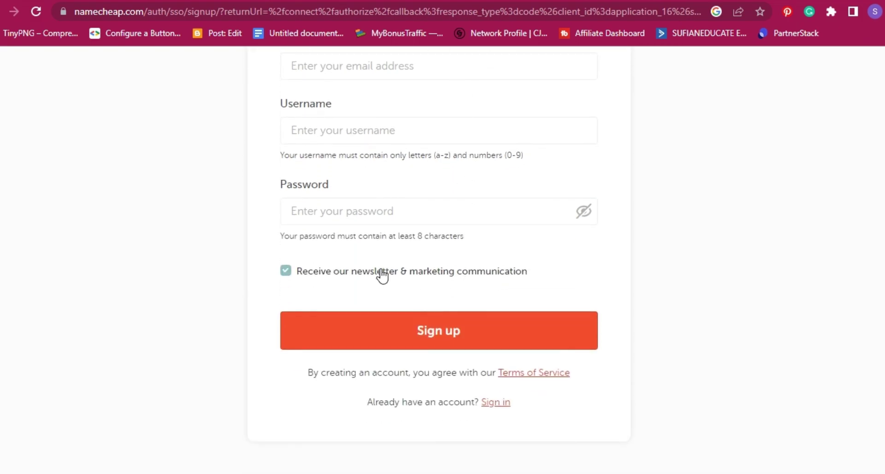
{"action": "scroll", "coordinate": [507, 226], "scroll_direction": "up", "scroll_amount": 2}
{"action": "scroll", "coordinate": [507, 221], "scroll_direction": "up", "scroll_amount": 5}
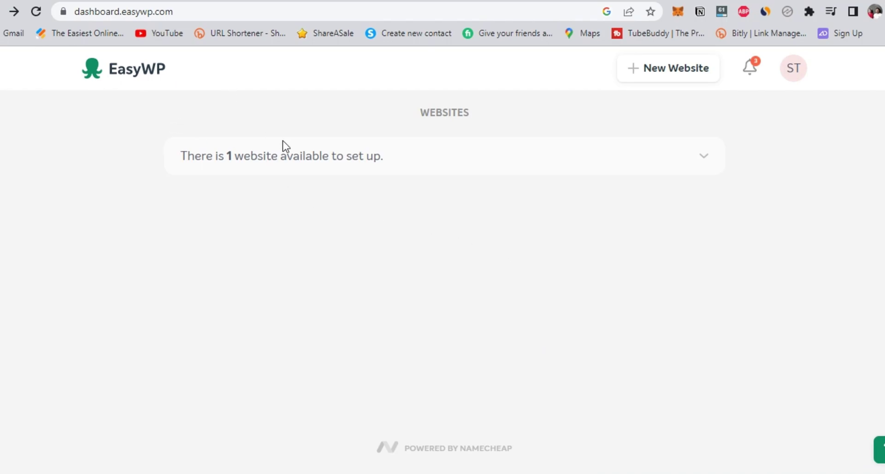
Expand the available website card to show its STARTER plan renewing May 15, 2023
{"action": "left_click", "coordinate": [290, 163]}
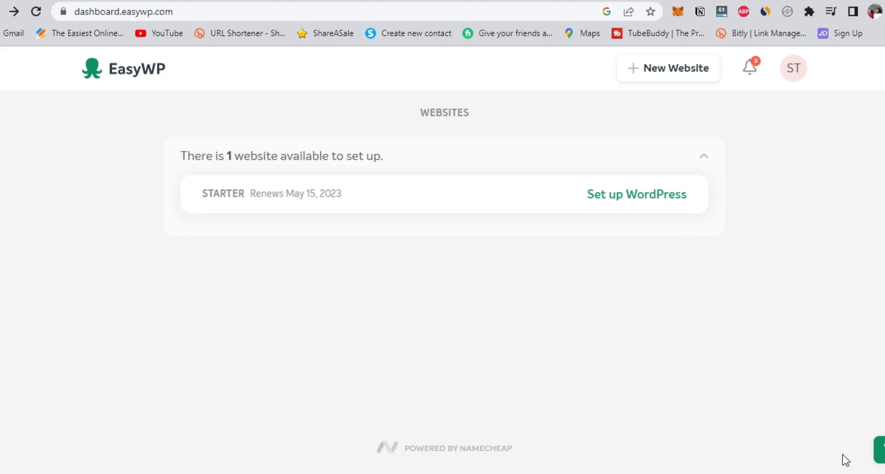
{"action": "left_click", "coordinate": [841, 468]}
{"action": "left_click", "coordinate": [590, 332]}
{"action": "key", "text": "ctrl+Tab"}
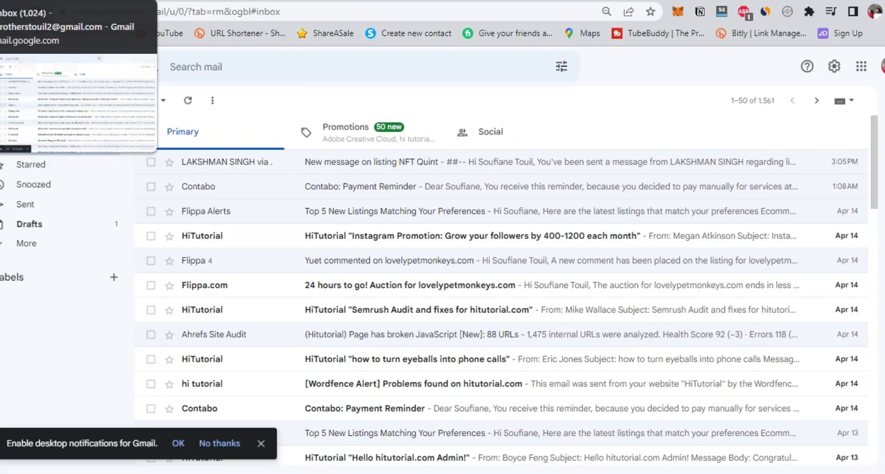
{"action": "key", "text": "ctrl+Tab"}
{"action": "key", "text": "ctrl+Tab"}
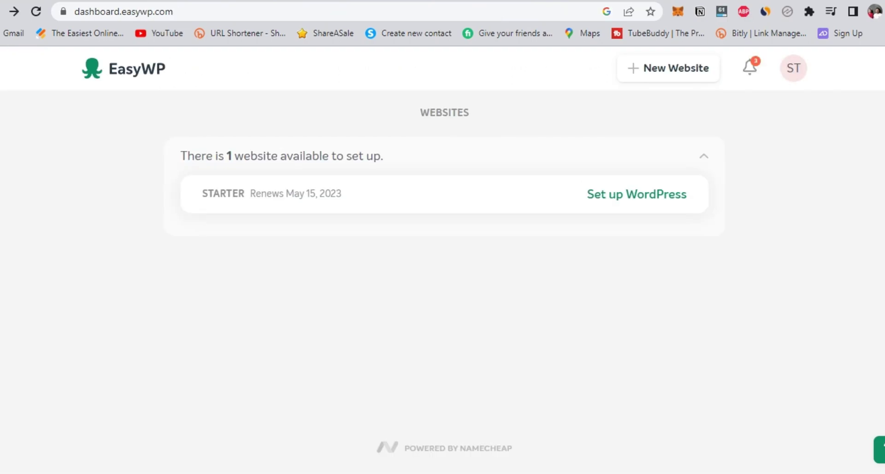
Begin WordPress setup on the STARTER plan and pick the 'Have a website for business' category
{"action": "left_click", "coordinate": [617, 193]}
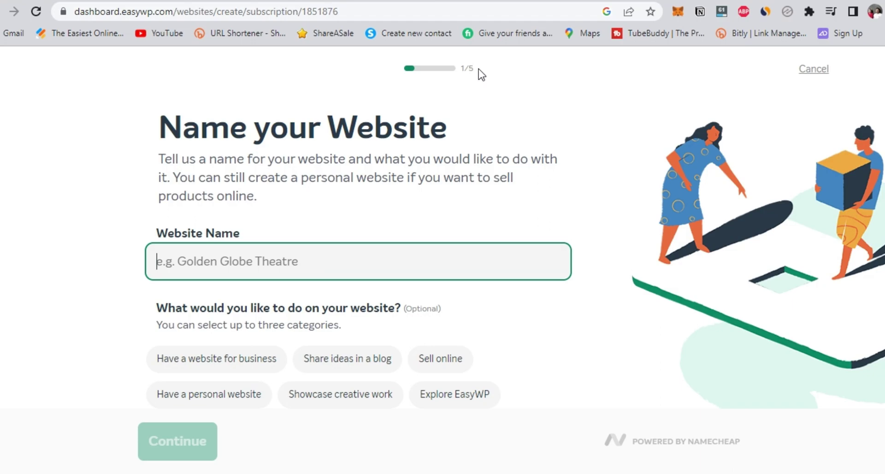
{"action": "scroll", "coordinate": [526, 123], "scroll_direction": "down", "scroll_amount": 3}
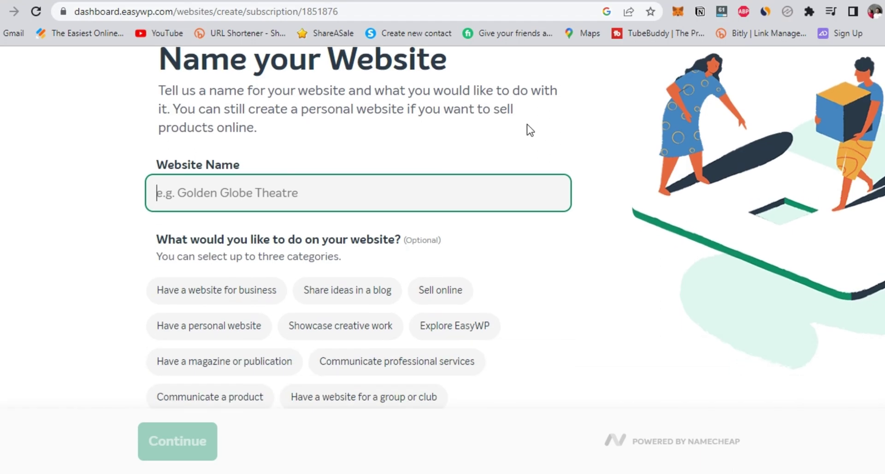
{"action": "scroll", "coordinate": [533, 253], "scroll_direction": "up", "scroll_amount": 3}
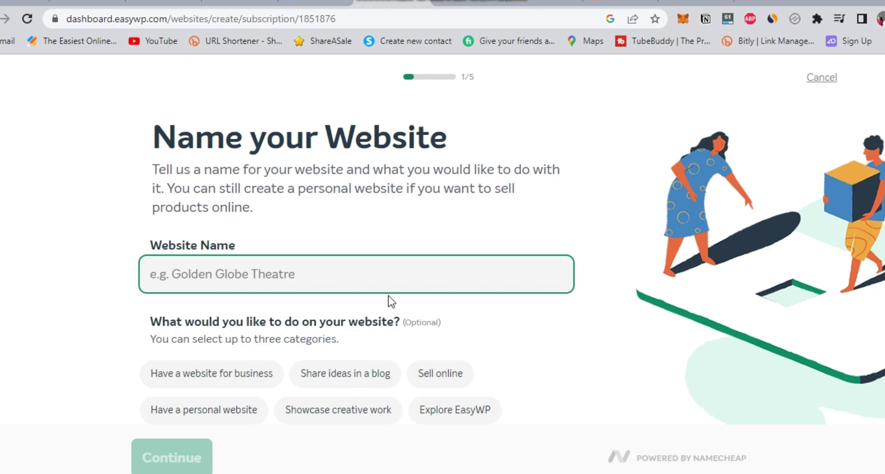
{"action": "scroll", "coordinate": [389, 301], "scroll_direction": "down", "scroll_amount": 2}
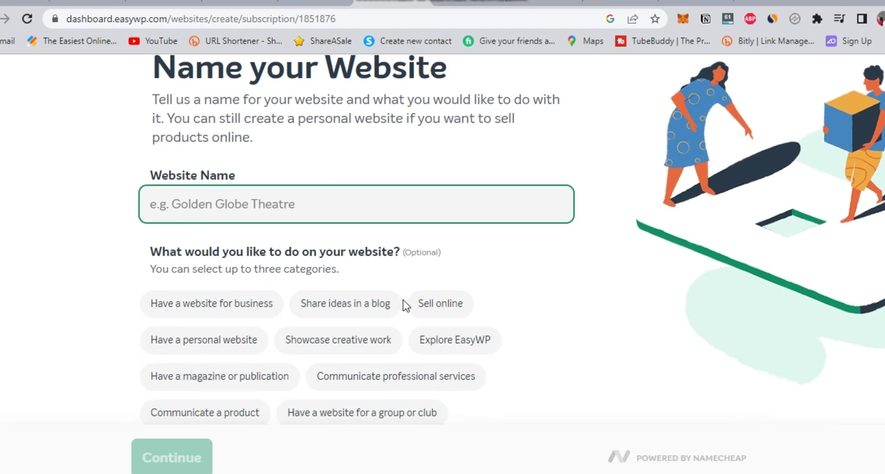
{"action": "scroll", "coordinate": [392, 318], "scroll_direction": "down", "scroll_amount": 1}
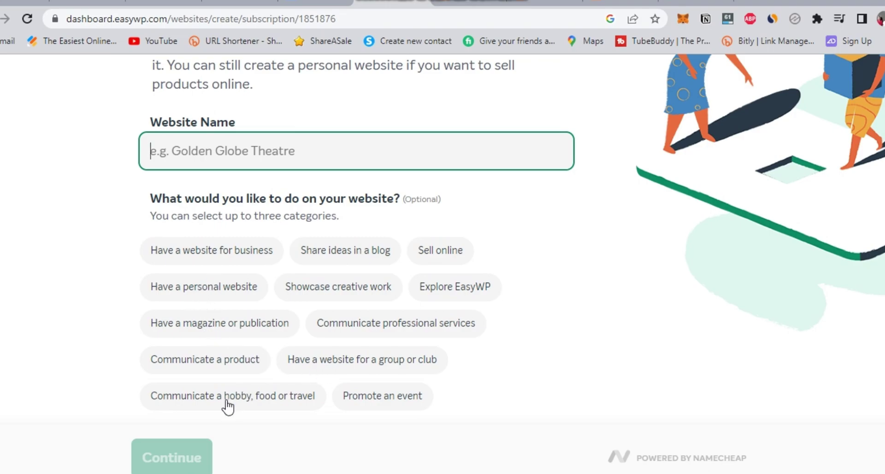
{"action": "scroll", "coordinate": [285, 387], "scroll_direction": "up", "scroll_amount": 1}
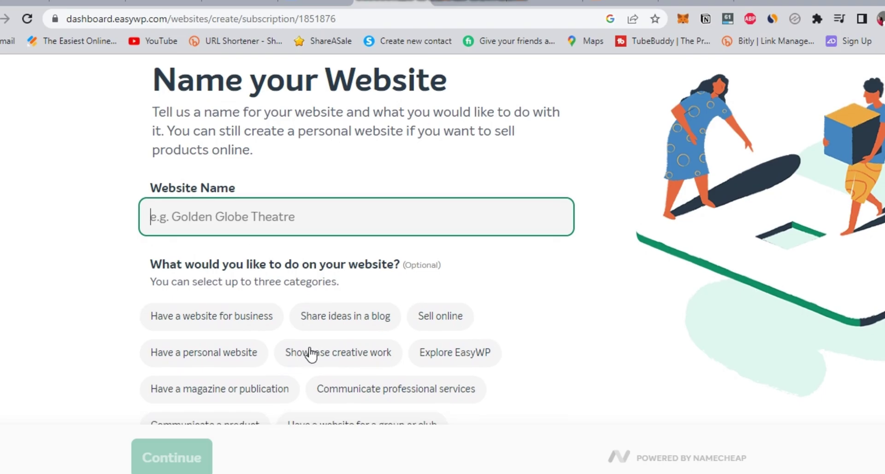
{"action": "scroll", "coordinate": [309, 353], "scroll_direction": "down", "scroll_amount": 1}
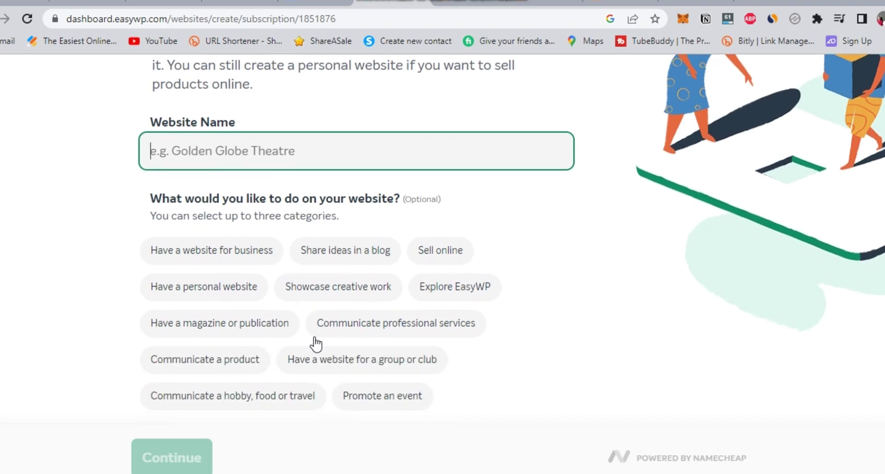
{"action": "left_click", "coordinate": [226, 255]}
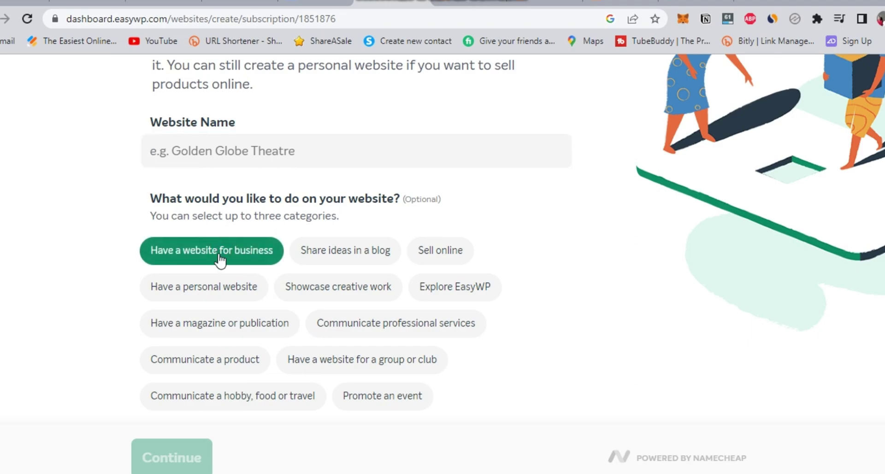
{"action": "left_click", "coordinate": [246, 155]}
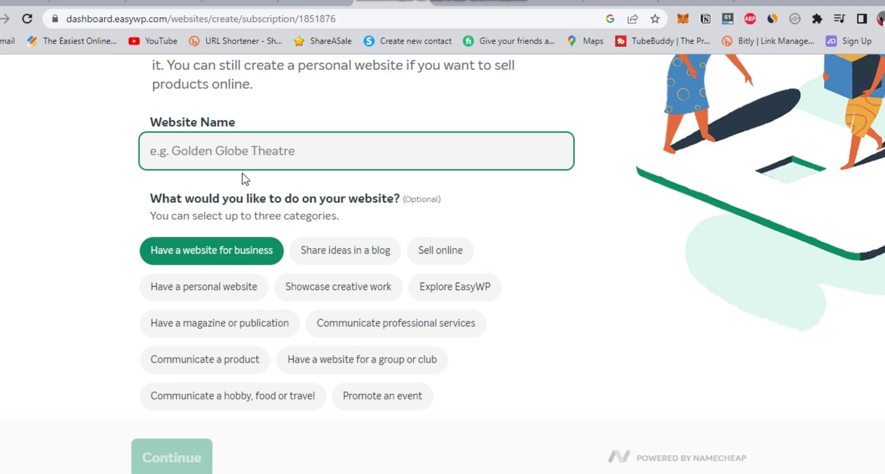
Name the website 'super food stuffs' from superfoodstuffs.com and also mark it as selling online
{"action": "type", "text": "superfoodstuffs.com"}
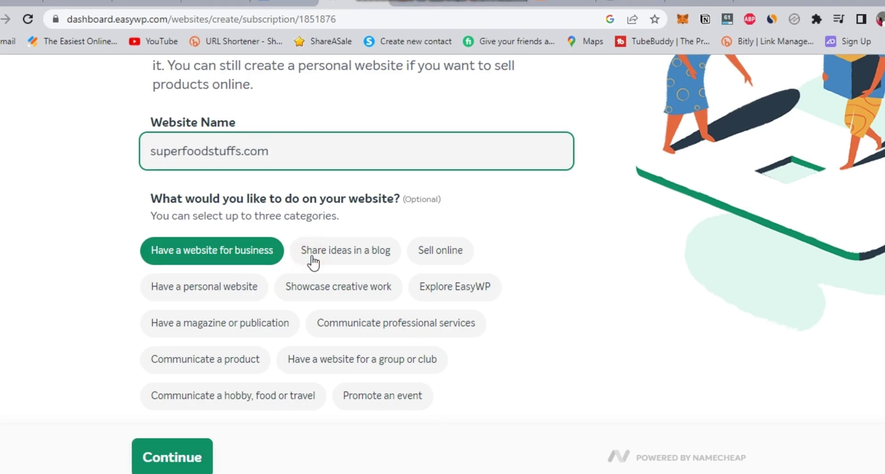
{"action": "left_click", "coordinate": [433, 255]}
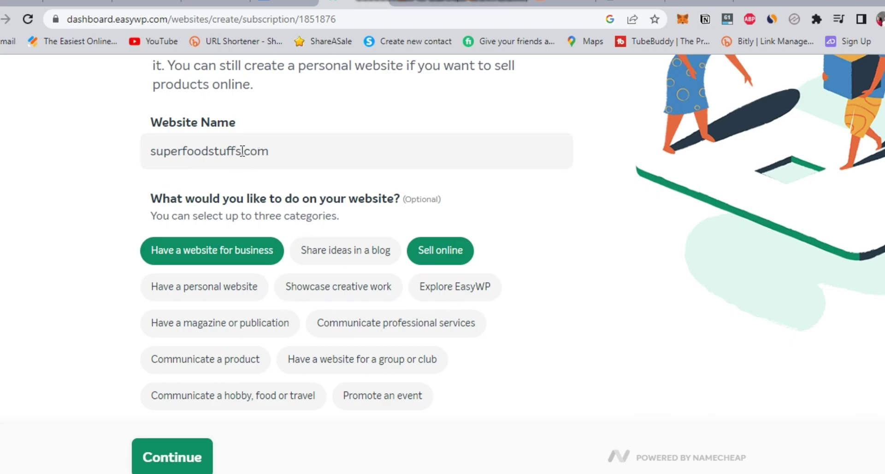
{"action": "left_click", "coordinate": [184, 152]}
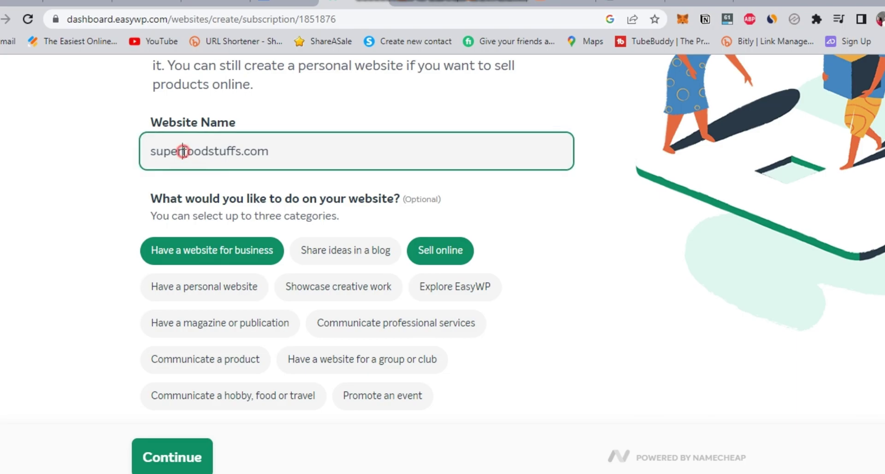
{"action": "left_click", "coordinate": [210, 152]}
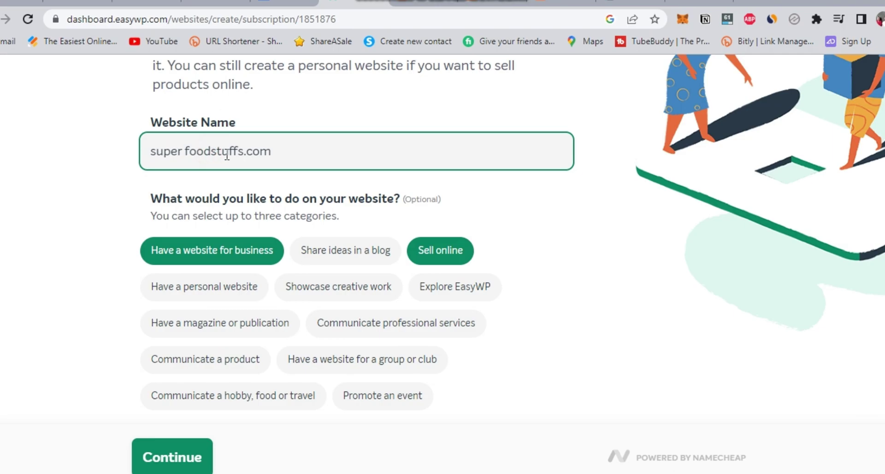
{"action": "left_click_drag", "start_coordinate": [246, 151], "coordinate": [274, 151]}
{"action": "key", "text": "BackSpace"}
Keep the free EasyWP domain and the default Twenty Twenty-Two theme
{"action": "left_click", "coordinate": [190, 455]}
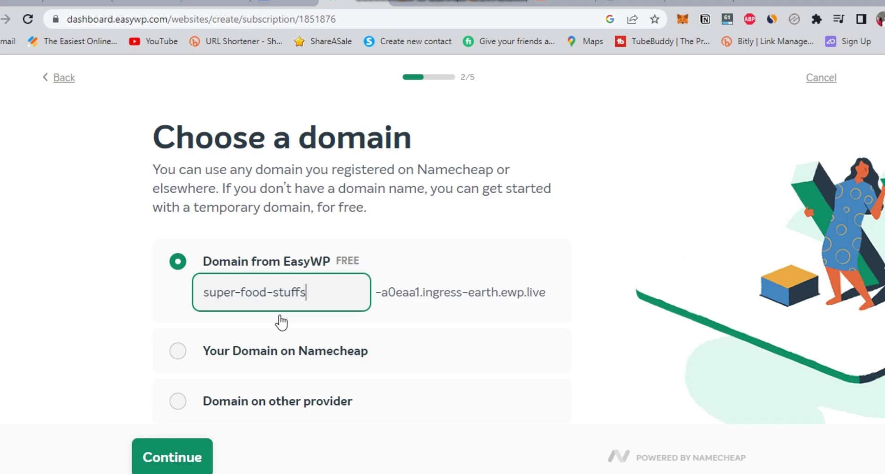
{"action": "scroll", "coordinate": [300, 320], "scroll_direction": "down", "scroll_amount": 1}
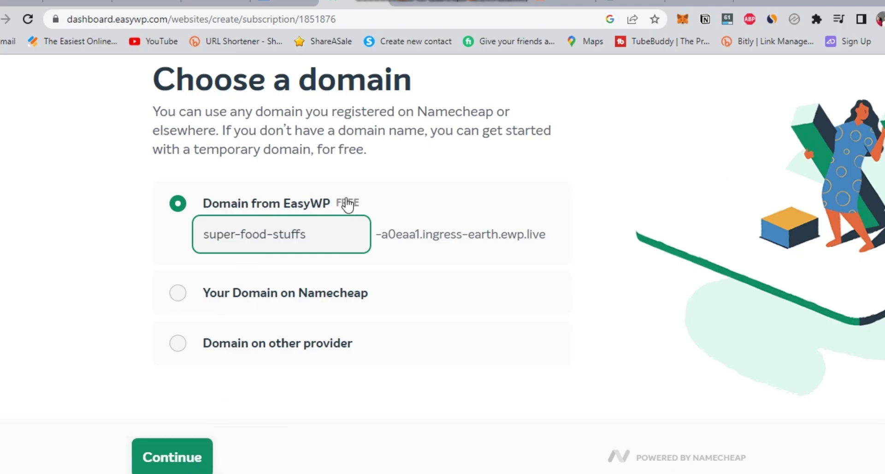
{"action": "left_click", "coordinate": [206, 458]}
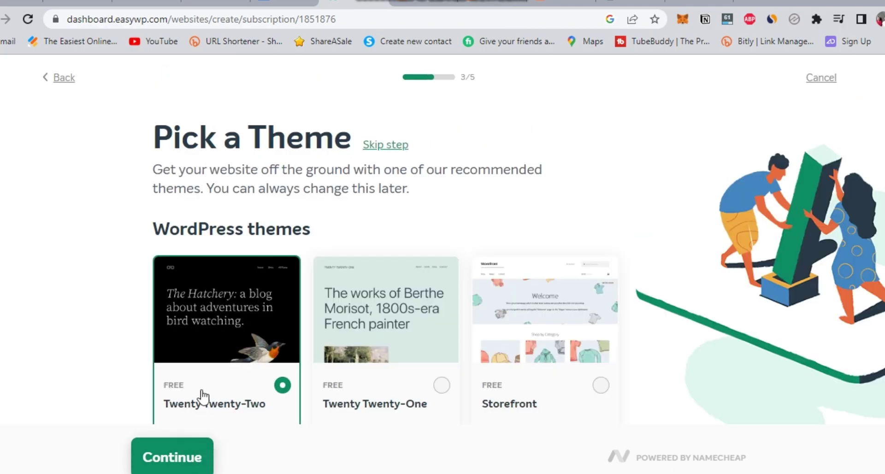
{"action": "scroll", "coordinate": [203, 397], "scroll_direction": "down", "scroll_amount": 2}
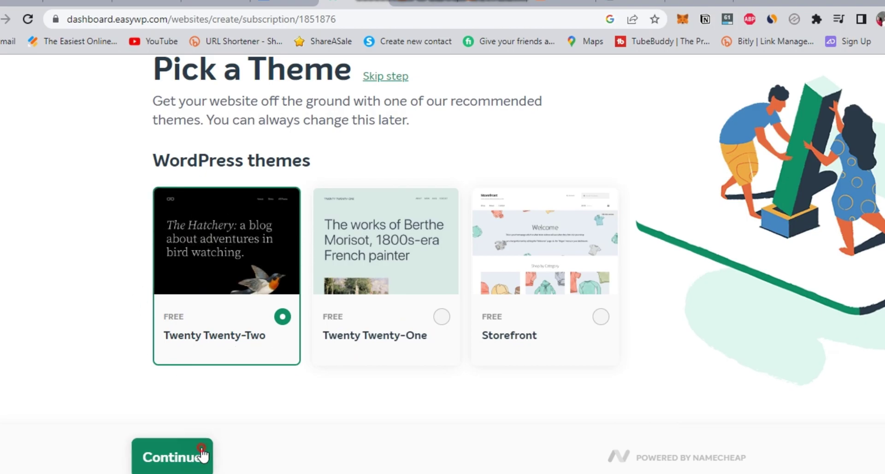
{"action": "left_click", "coordinate": [203, 455]}
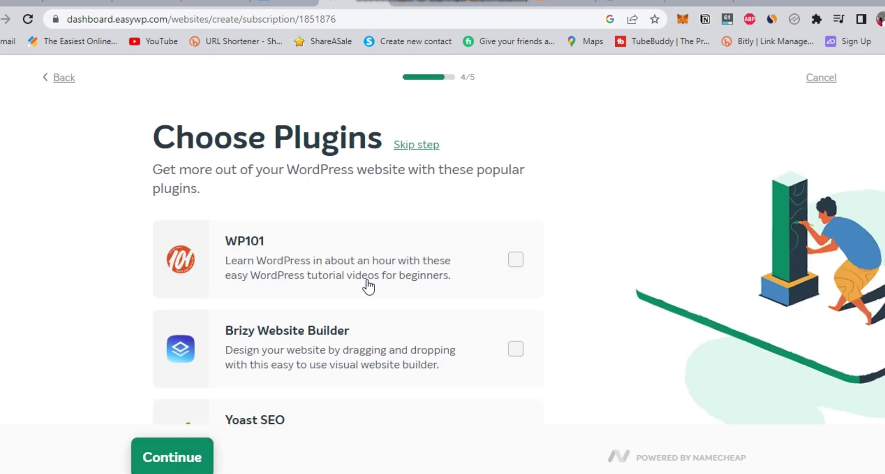
Add WooCommerce to the site's plugins
{"action": "scroll", "coordinate": [369, 285], "scroll_direction": "down", "scroll_amount": 5}
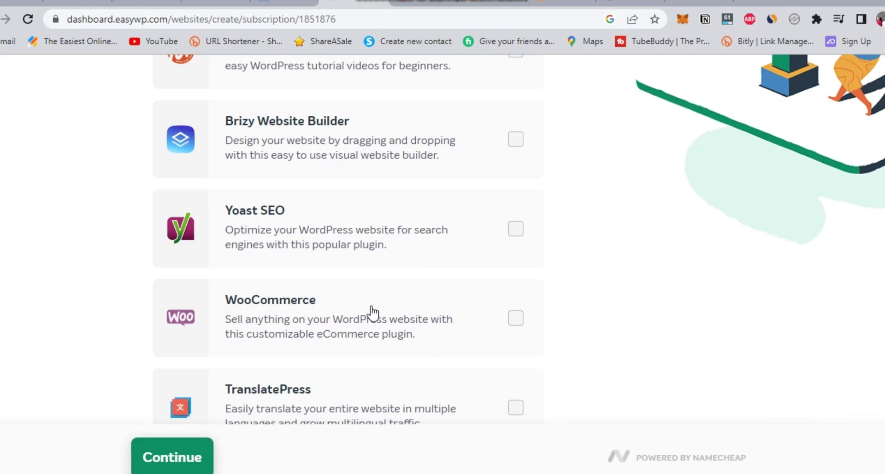
{"action": "left_click", "coordinate": [509, 328]}
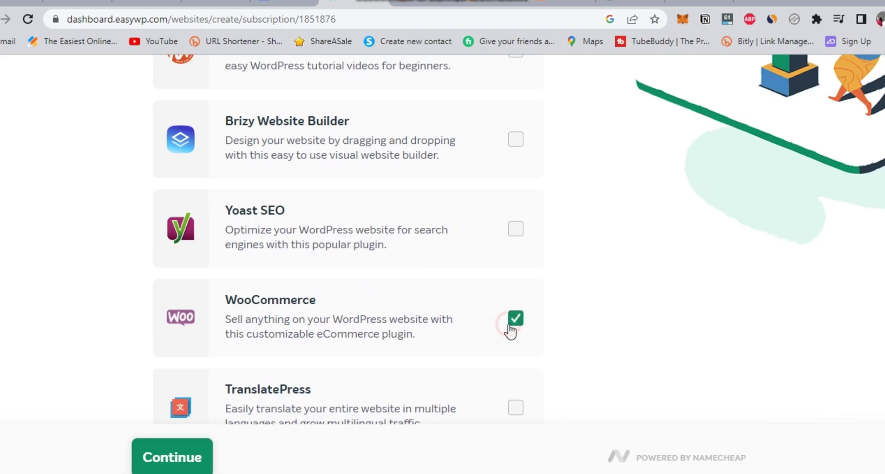
{"action": "scroll", "coordinate": [389, 318], "scroll_direction": "down", "scroll_amount": 5}
{"action": "scroll", "coordinate": [389, 318], "scroll_direction": "up", "scroll_amount": 10}
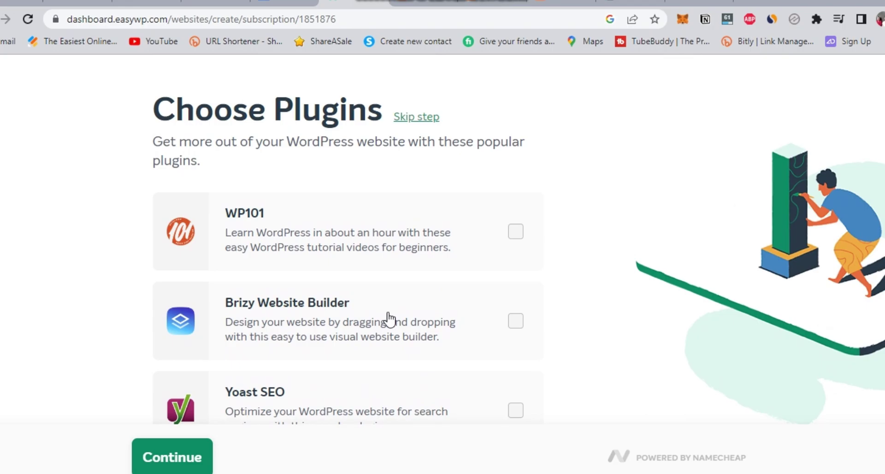
{"action": "scroll", "coordinate": [385, 316], "scroll_direction": "down", "scroll_amount": 8}
Review the Starter Monthly summary and create the super food stuffs website
{"action": "left_click", "coordinate": [189, 465]}
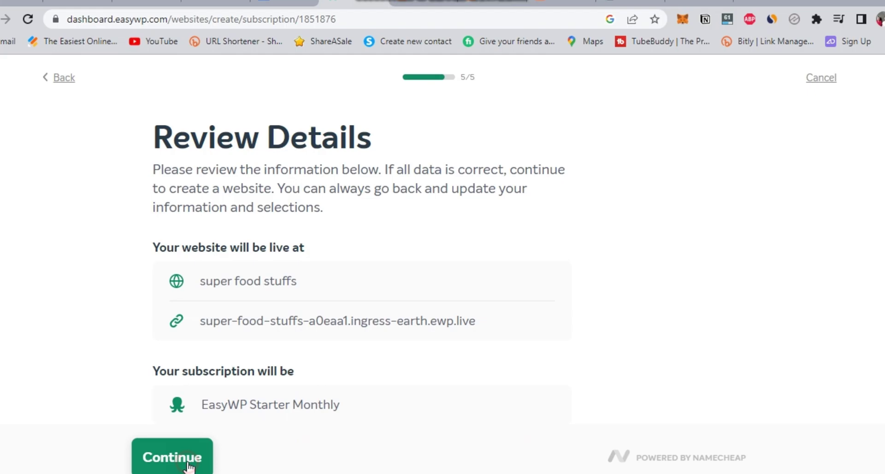
{"action": "scroll", "coordinate": [269, 366], "scroll_direction": "down", "scroll_amount": 4}
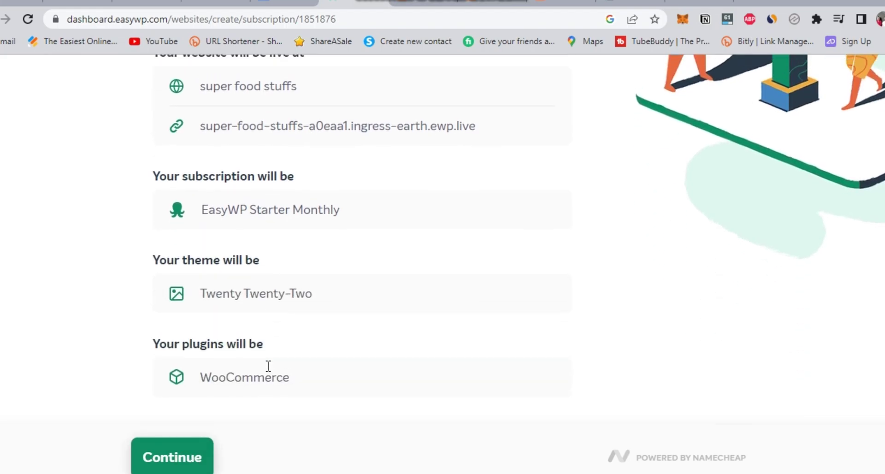
{"action": "scroll", "coordinate": [268, 366], "scroll_direction": "up", "scroll_amount": 4}
{"action": "scroll", "coordinate": [268, 367], "scroll_direction": "down", "scroll_amount": 5}
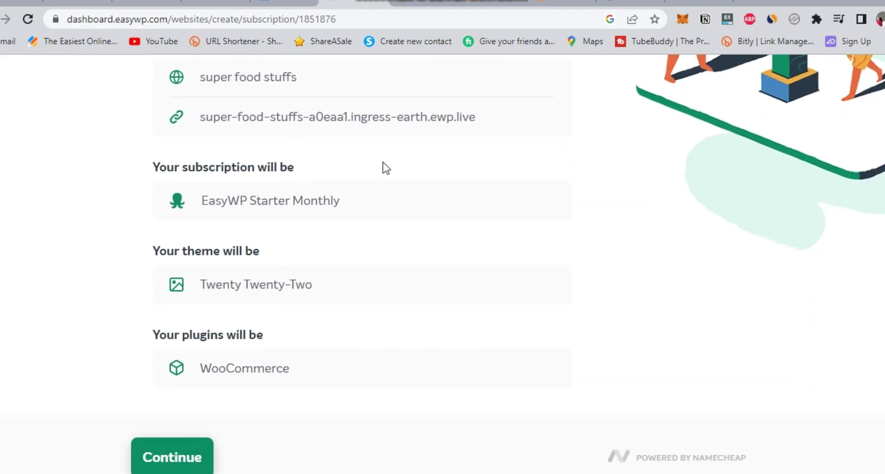
{"action": "scroll", "coordinate": [421, 125], "scroll_direction": "up", "scroll_amount": 5}
{"action": "scroll", "coordinate": [349, 260], "scroll_direction": "down", "scroll_amount": 5}
{"action": "left_click", "coordinate": [183, 453]}
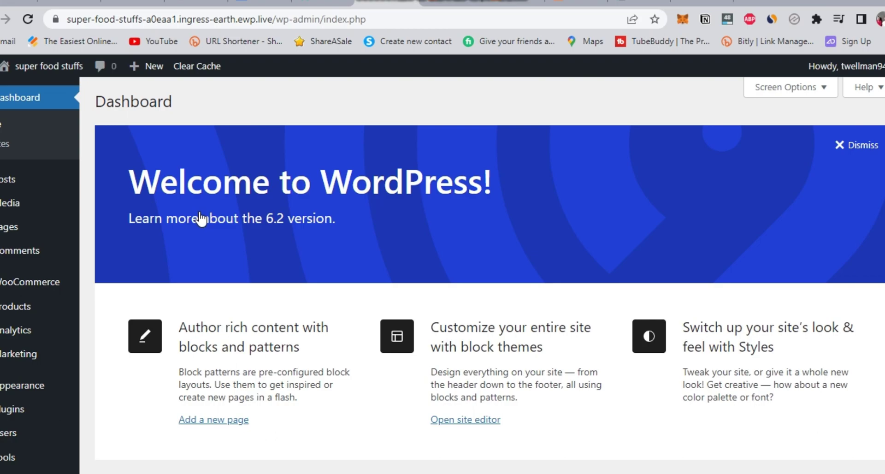
Review the new Dashboard, then bring up link options for Visit Site under the site name
{"action": "scroll", "coordinate": [172, 292], "scroll_direction": "down", "scroll_amount": 5}
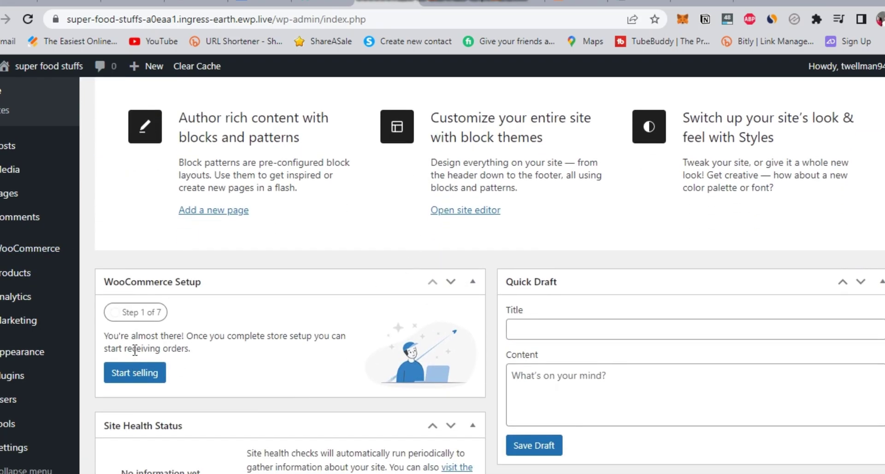
{"action": "scroll", "coordinate": [134, 350], "scroll_direction": "down", "scroll_amount": 3}
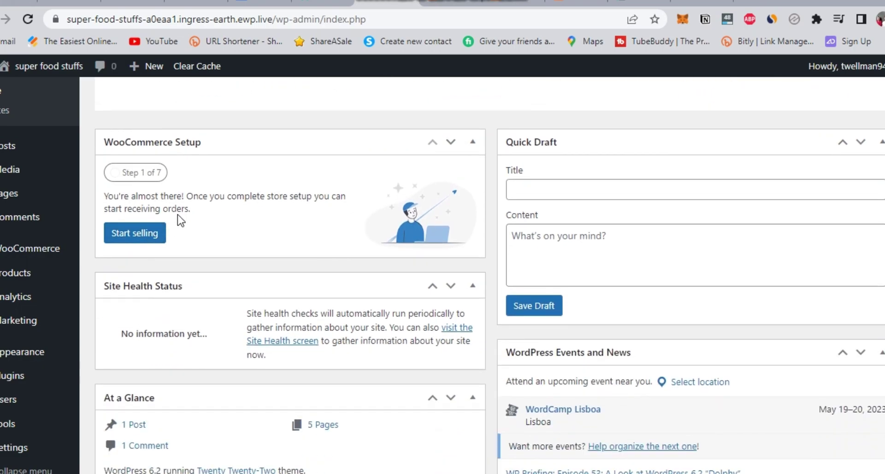
{"action": "scroll", "coordinate": [177, 172], "scroll_direction": "down", "scroll_amount": 3}
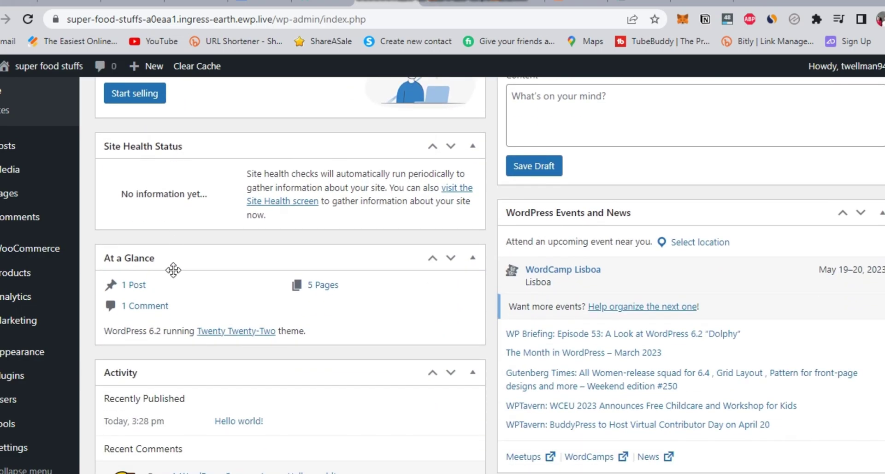
{"action": "scroll", "coordinate": [173, 269], "scroll_direction": "down", "scroll_amount": 3}
{"action": "scroll", "coordinate": [242, 296], "scroll_direction": "up", "scroll_amount": 10}
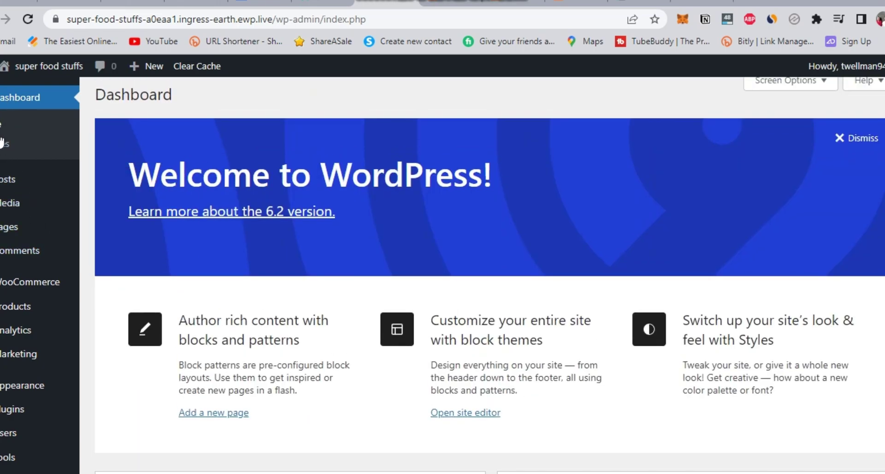
{"action": "mouse_move", "coordinate": [46, 72]}
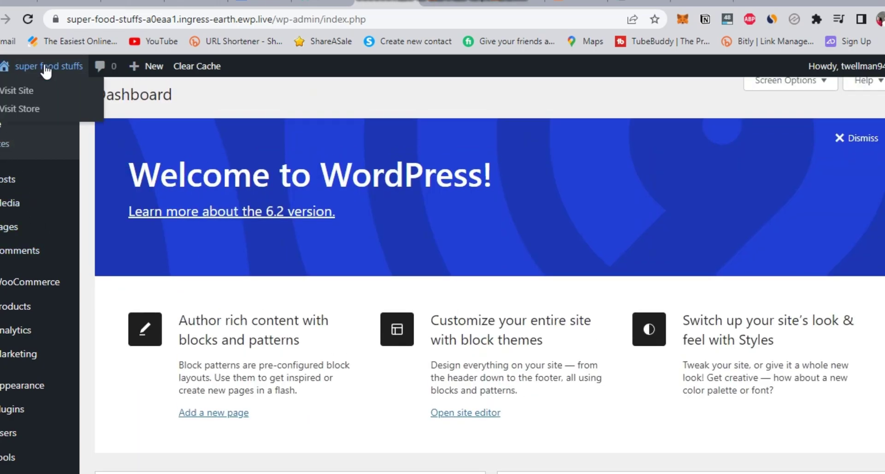
{"action": "right_click", "coordinate": [46, 92]}
Open the live site in a new tab and view its empty Shop page
{"action": "left_click", "coordinate": [65, 97]}
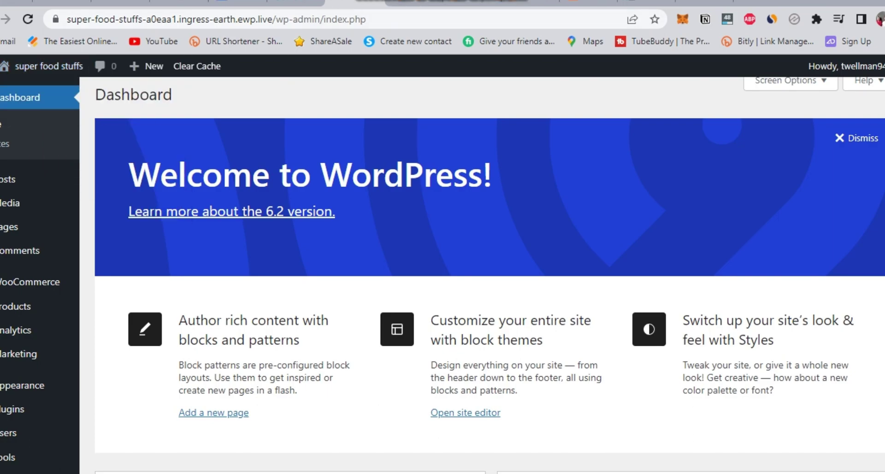
{"action": "key", "text": "ctrl+Tab"}
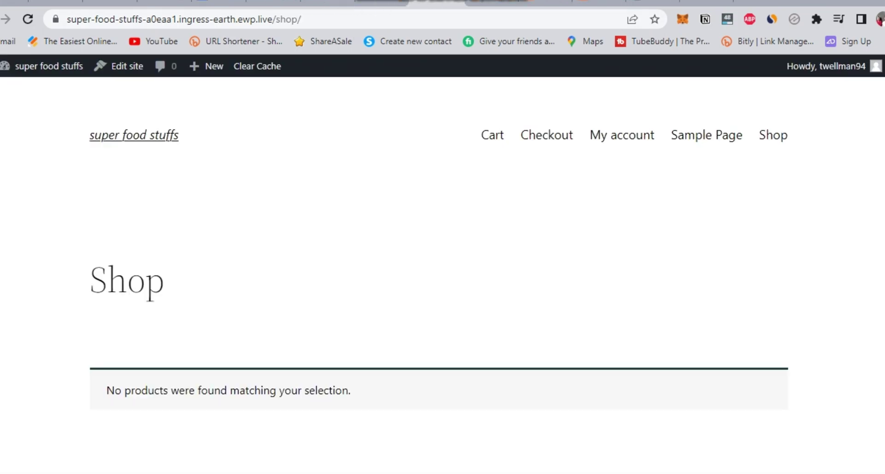
{"action": "scroll", "coordinate": [372, 303], "scroll_direction": "down", "scroll_amount": 3}
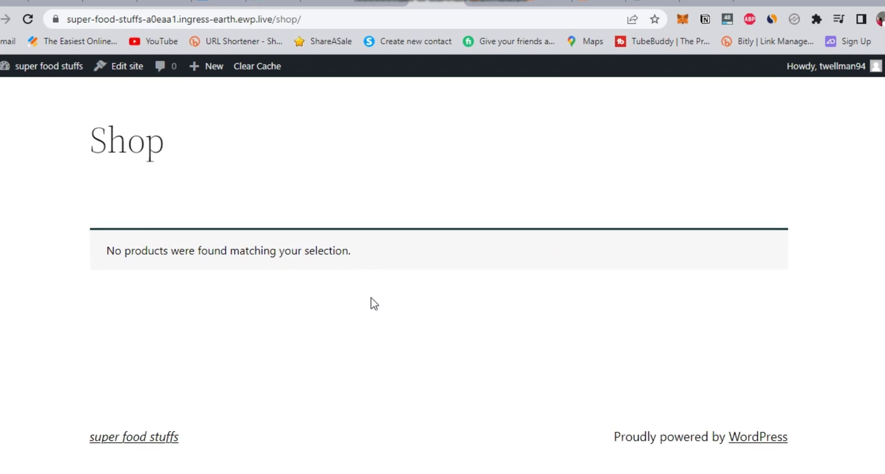
{"action": "scroll", "coordinate": [372, 302], "scroll_direction": "up", "scroll_amount": 3}
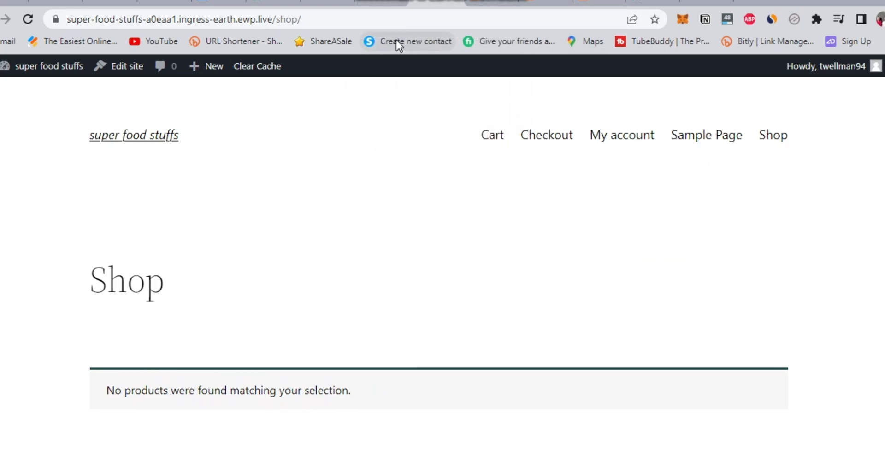
Return to Namecheap's domain results showing superfoodstuffs.com at $9.58
{"action": "left_click", "coordinate": [599, 3]}
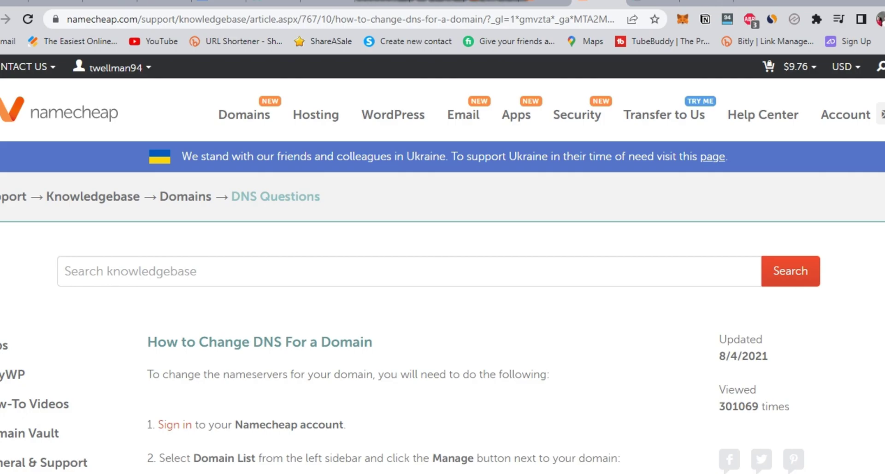
{"action": "key", "text": "ctrl+Tab"}
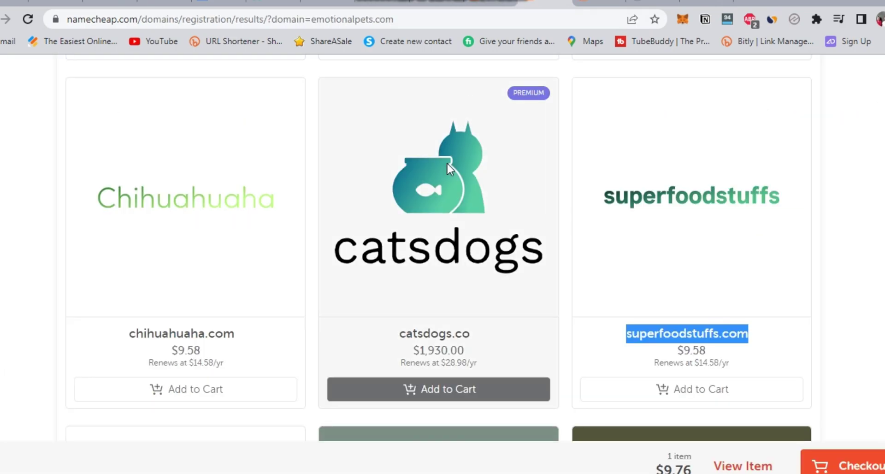
{"action": "left_click", "coordinate": [640, 255]}
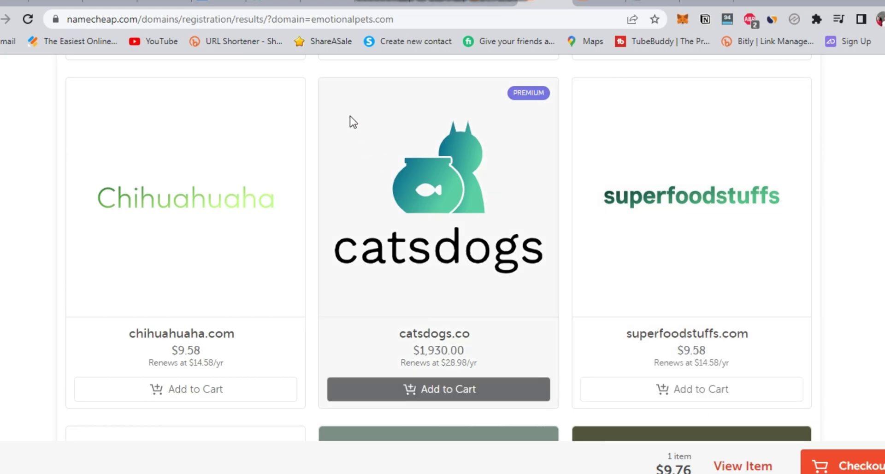
Back in the WordPress dashboard, go to Appearance > Themes > Add New
{"action": "left_click", "coordinate": [332, 2]}
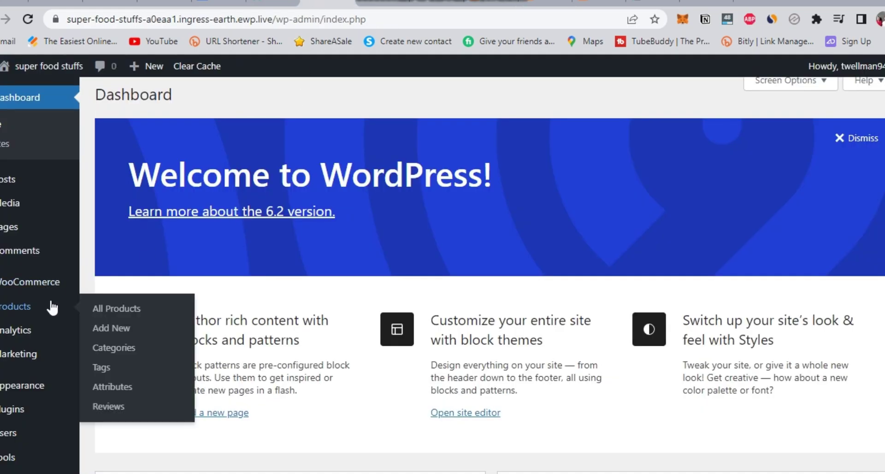
{"action": "scroll", "coordinate": [51, 306], "scroll_direction": "down", "scroll_amount": 3}
{"action": "left_click", "coordinate": [28, 348]}
{"action": "left_click", "coordinate": [230, 111]}
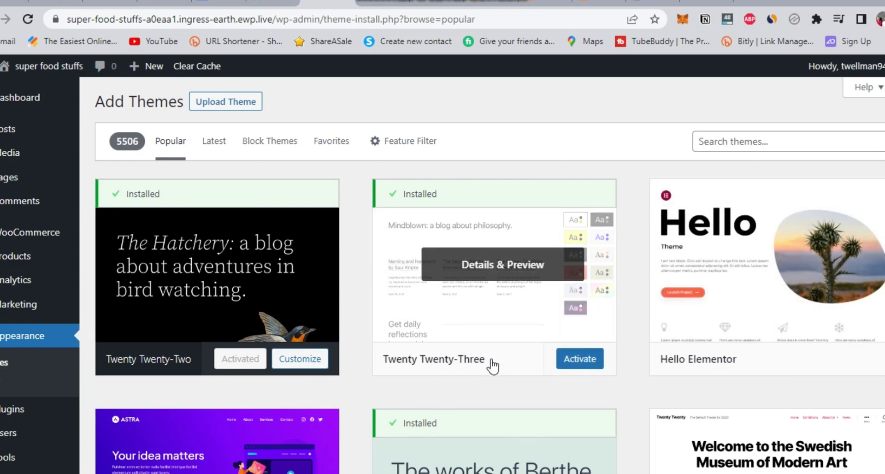
Find Zeever in the Popular themes list and install it
{"action": "scroll", "coordinate": [493, 367], "scroll_direction": "down", "scroll_amount": 3}
{"action": "scroll", "coordinate": [492, 366], "scroll_direction": "down", "scroll_amount": 3}
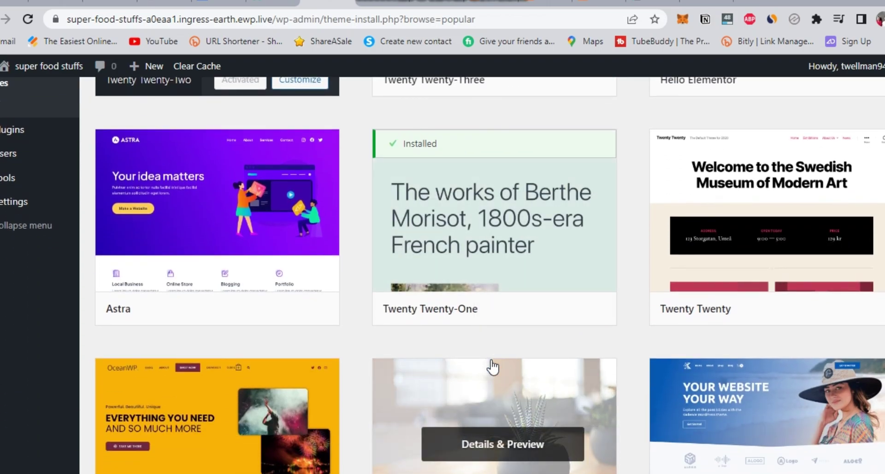
{"action": "scroll", "coordinate": [804, 295], "scroll_direction": "down", "scroll_amount": 8}
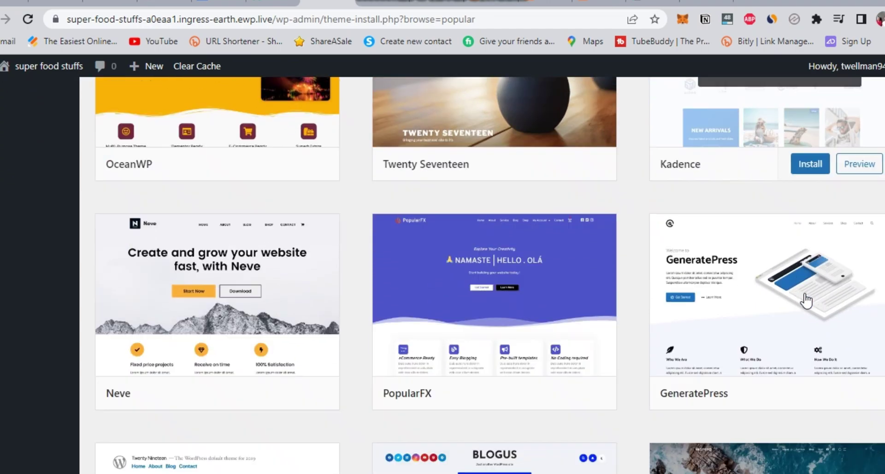
{"action": "scroll", "coordinate": [806, 300], "scroll_direction": "down", "scroll_amount": 5}
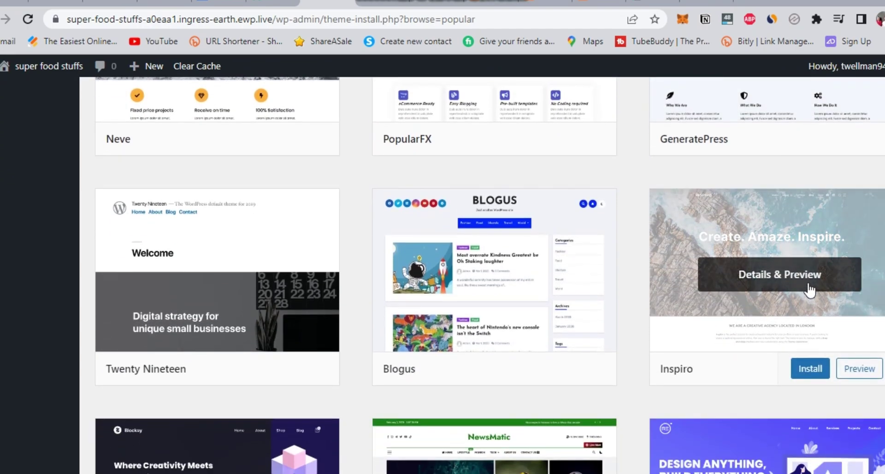
{"action": "scroll", "coordinate": [675, 291], "scroll_direction": "down", "scroll_amount": 8}
{"action": "scroll", "coordinate": [371, 247], "scroll_direction": "down", "scroll_amount": 3}
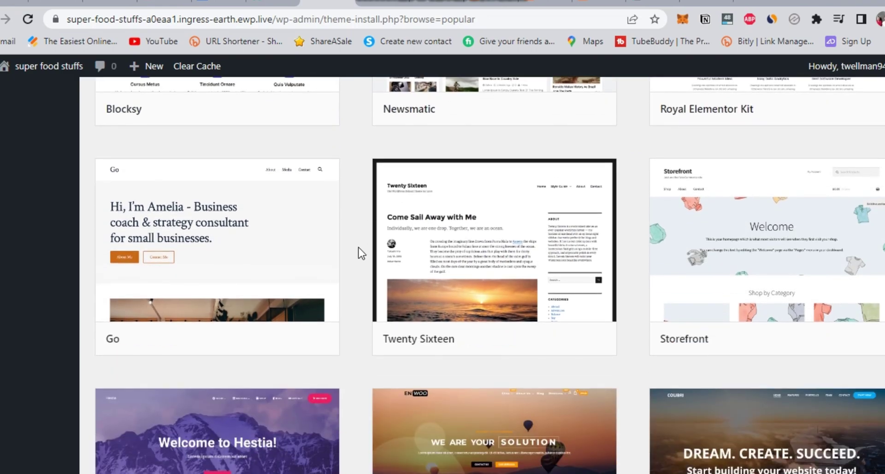
{"action": "scroll", "coordinate": [361, 253], "scroll_direction": "down", "scroll_amount": 4}
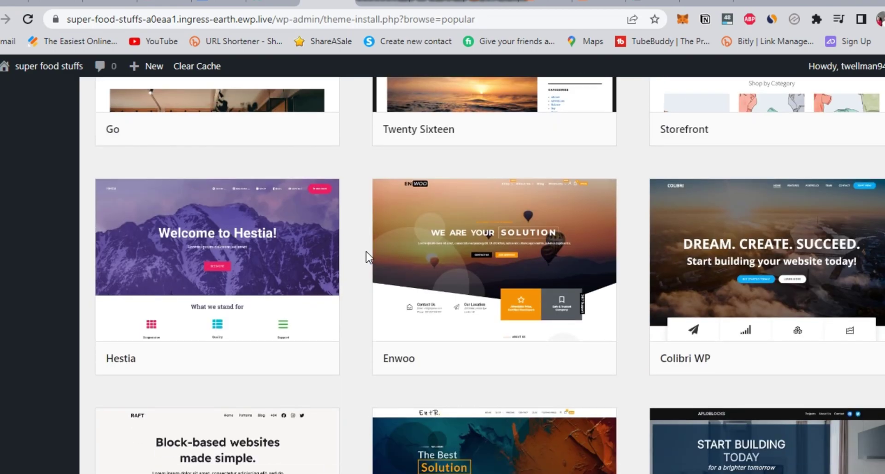
{"action": "scroll", "coordinate": [366, 256], "scroll_direction": "down", "scroll_amount": 4}
{"action": "scroll", "coordinate": [366, 255], "scroll_direction": "down", "scroll_amount": 7}
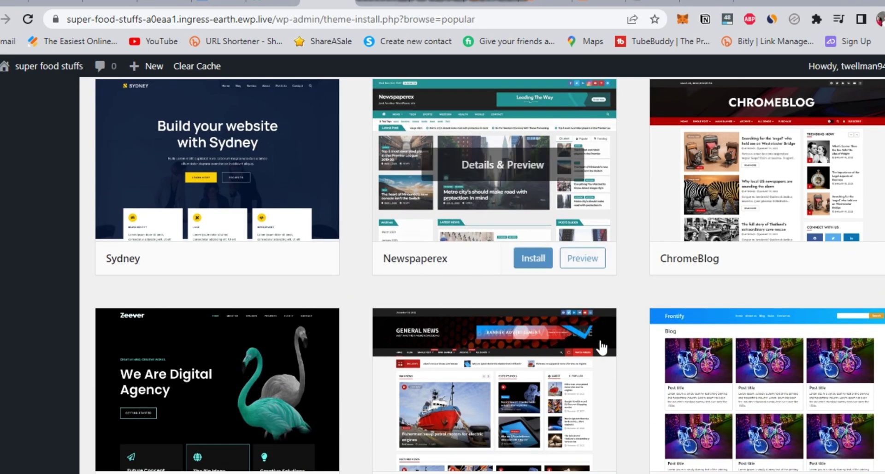
{"action": "scroll", "coordinate": [647, 351], "scroll_direction": "down", "scroll_amount": 1}
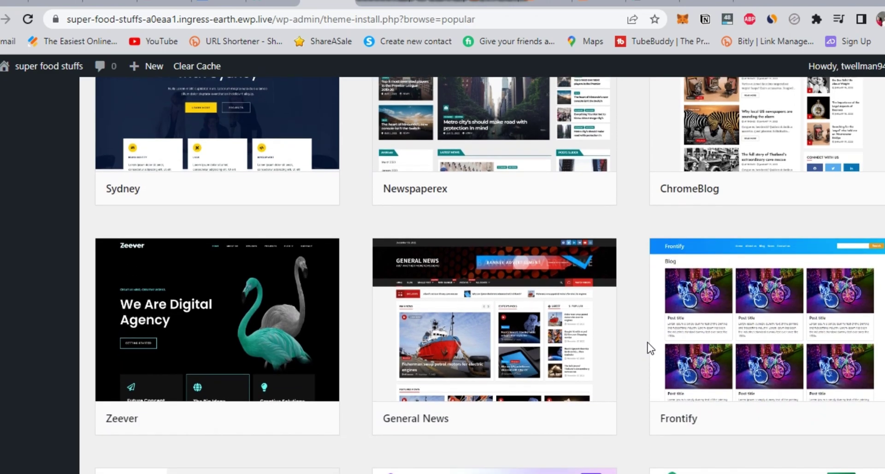
{"action": "left_click", "coordinate": [263, 418]}
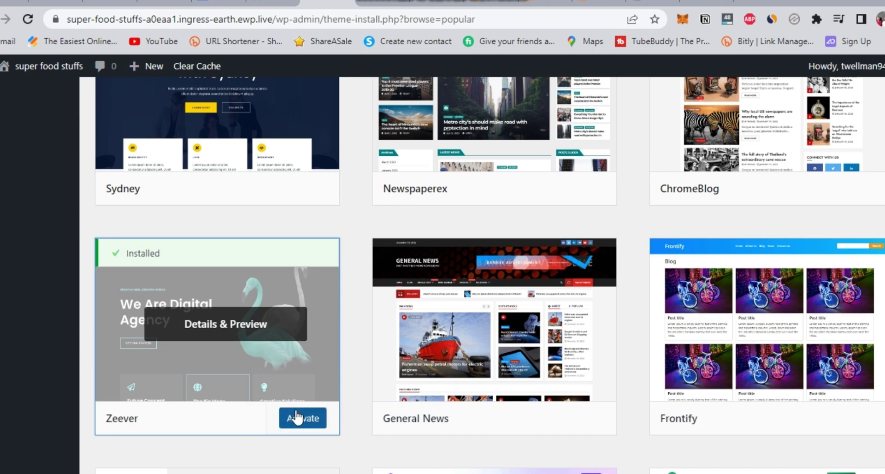
Activate Zeever and view the live homepage in a new tab via Visit Site
{"action": "left_click", "coordinate": [298, 417]}
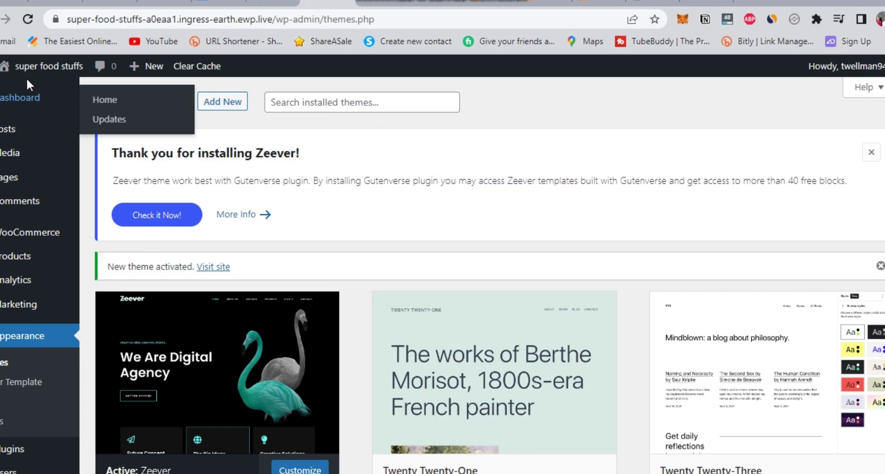
{"action": "mouse_move", "coordinate": [31, 74]}
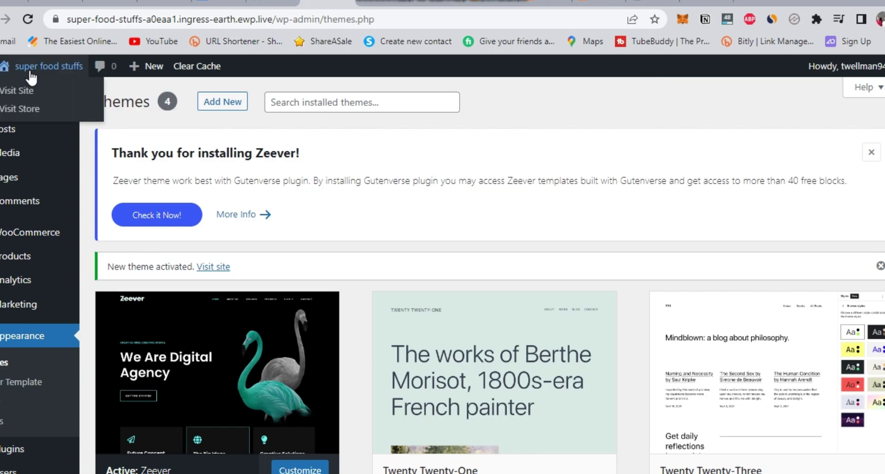
{"action": "right_click", "coordinate": [50, 91]}
{"action": "left_click", "coordinate": [53, 94]}
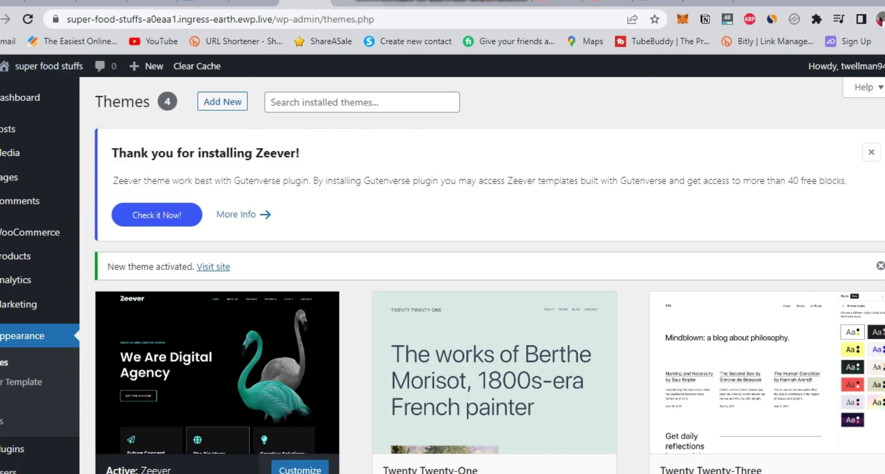
{"action": "left_click", "coordinate": [364, 3]}
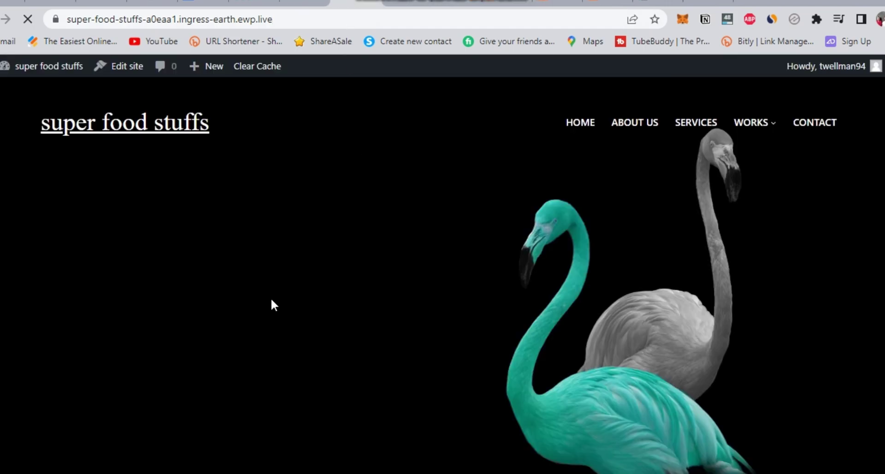
{"action": "scroll", "coordinate": [272, 300], "scroll_direction": "down", "scroll_amount": 10}
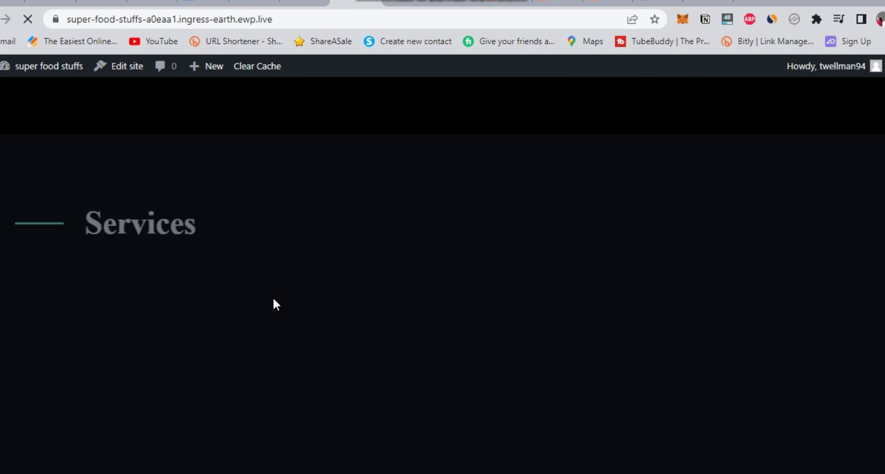
{"action": "scroll", "coordinate": [275, 298], "scroll_direction": "up", "scroll_amount": 10}
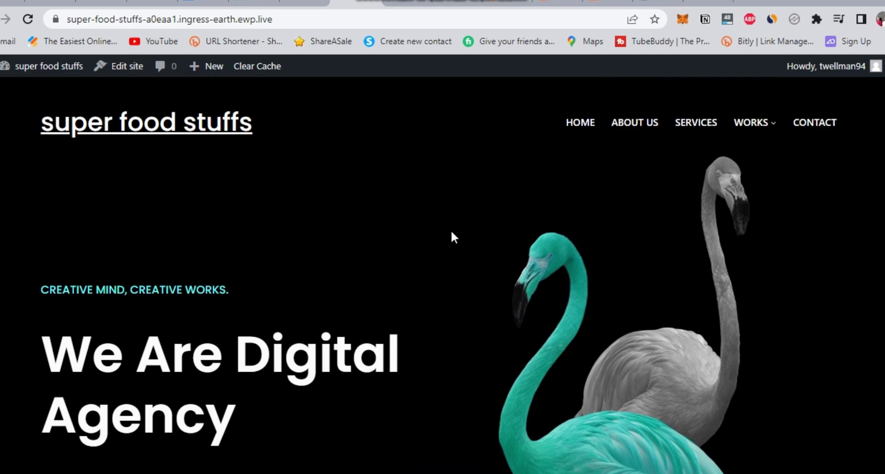
Open the store's Shop page in a new tab via Visit Store and review it
{"action": "left_click", "coordinate": [305, 1]}
{"action": "mouse_move", "coordinate": [39, 69]}
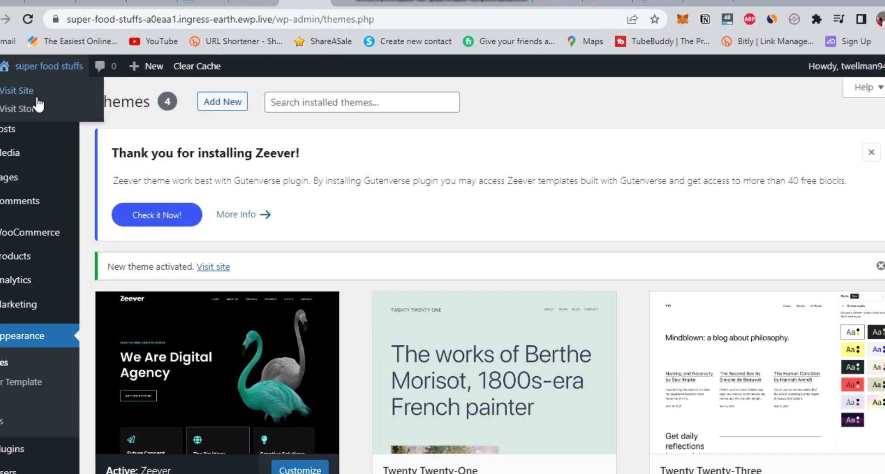
{"action": "right_click", "coordinate": [36, 113]}
{"action": "left_click", "coordinate": [60, 119]}
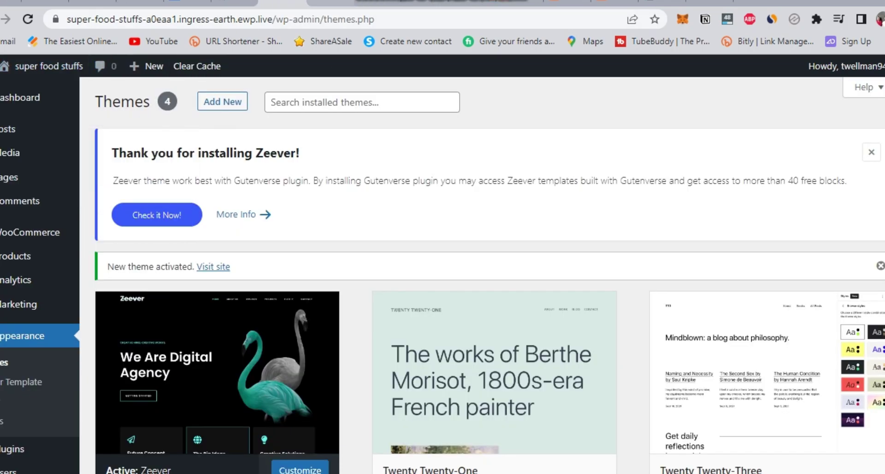
{"action": "left_click", "coordinate": [378, 3]}
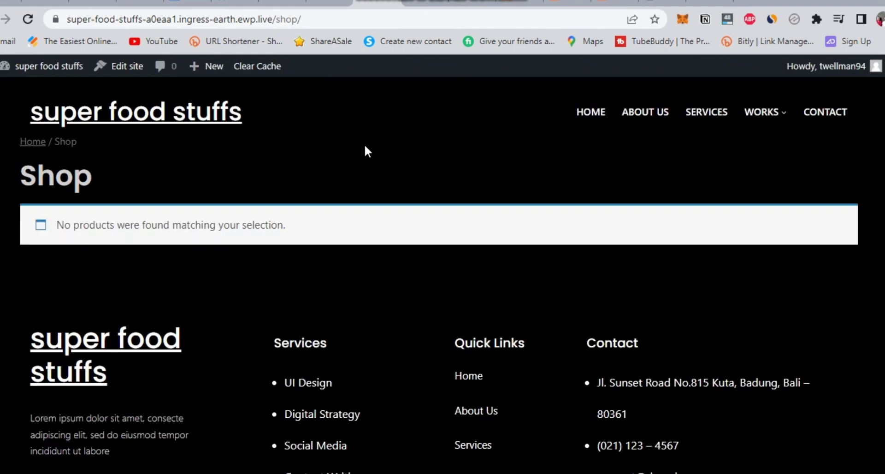
{"action": "scroll", "coordinate": [392, 220], "scroll_direction": "down", "scroll_amount": 2}
{"action": "scroll", "coordinate": [396, 273], "scroll_direction": "up", "scroll_amount": 2}
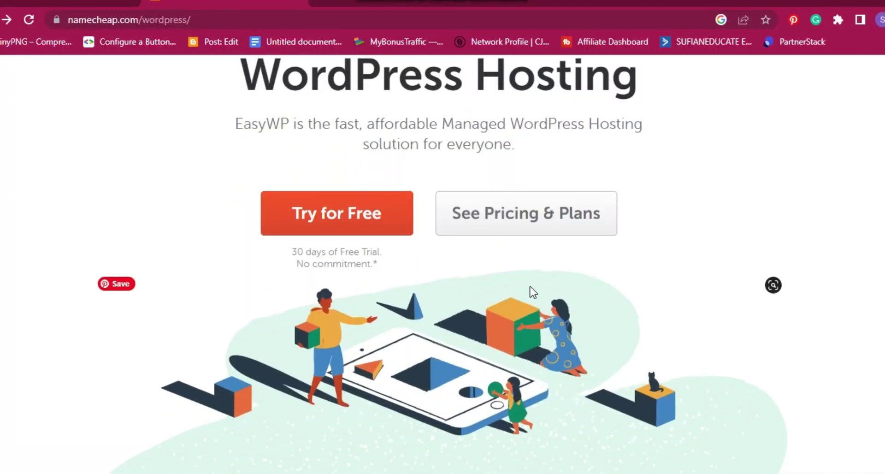
Switch EasyWP Pricing & Plans to monthly billing: $6.88, $12.88 and $19.88
{"action": "scroll", "coordinate": [533, 292], "scroll_direction": "down", "scroll_amount": 1}
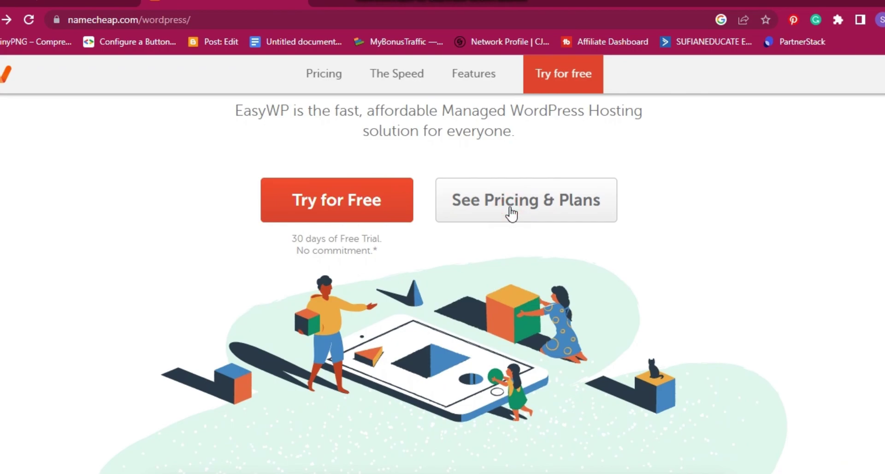
{"action": "left_click", "coordinate": [511, 212]}
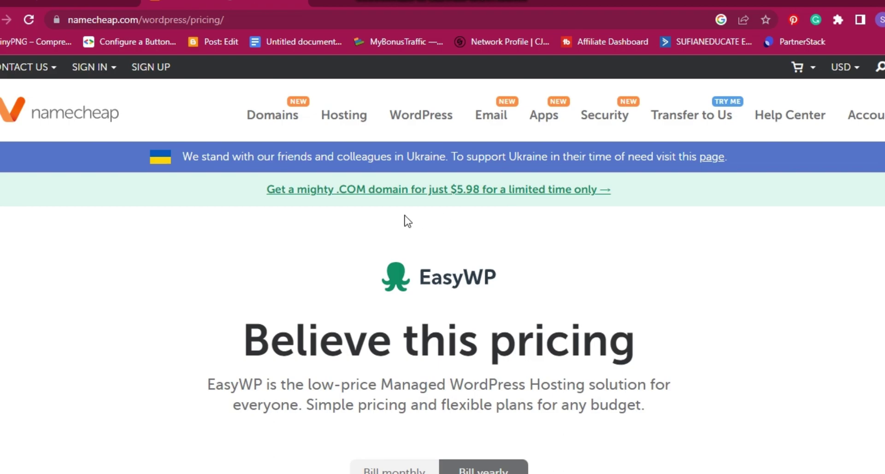
{"action": "scroll", "coordinate": [348, 257], "scroll_direction": "down", "scroll_amount": 2}
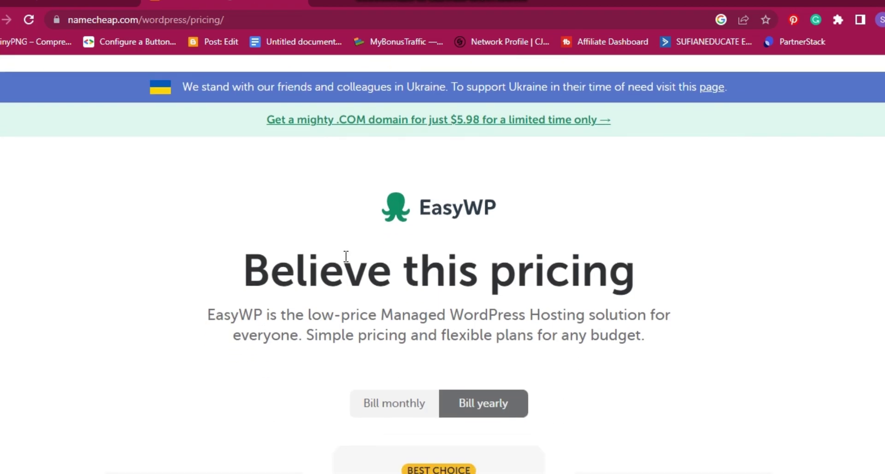
{"action": "scroll", "coordinate": [346, 256], "scroll_direction": "down", "scroll_amount": 5}
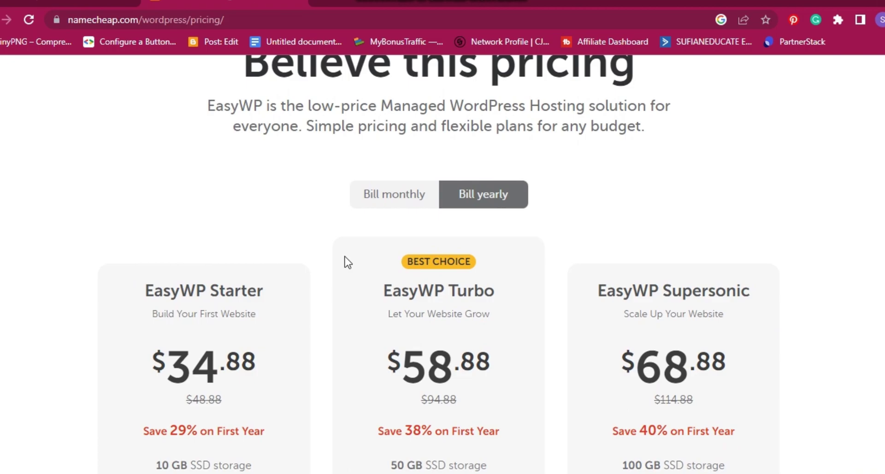
{"action": "scroll", "coordinate": [348, 262], "scroll_direction": "down", "scroll_amount": 3}
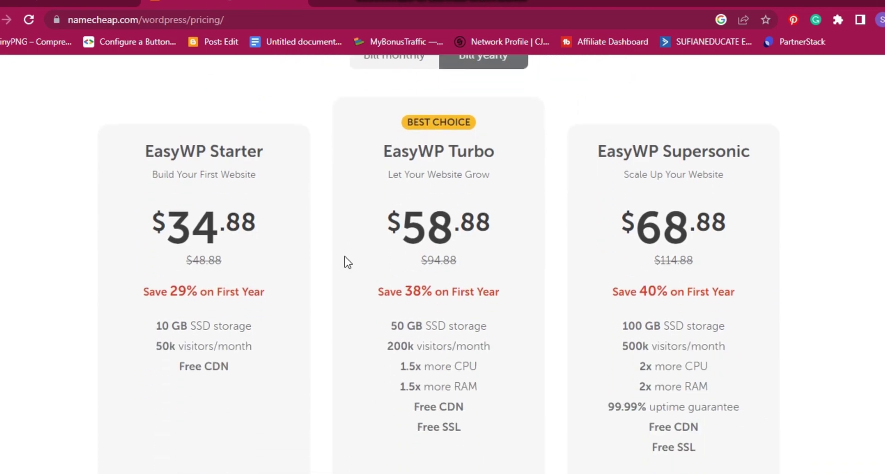
{"action": "scroll", "coordinate": [348, 263], "scroll_direction": "up", "scroll_amount": 3}
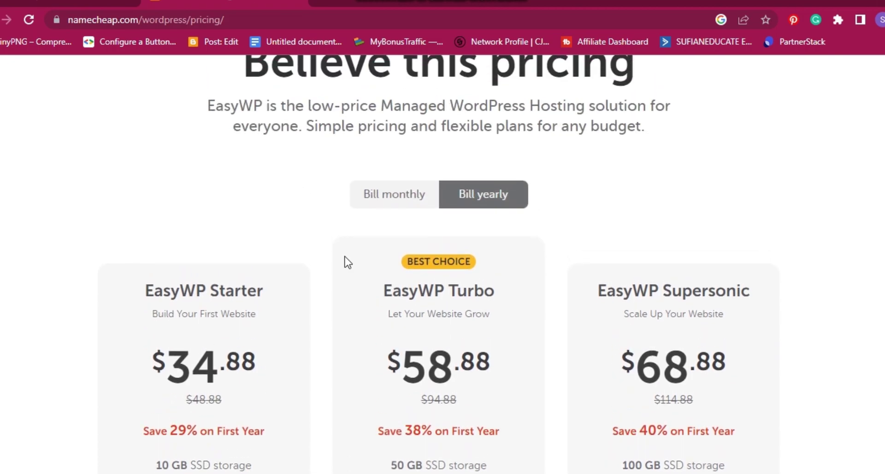
{"action": "left_click", "coordinate": [393, 202]}
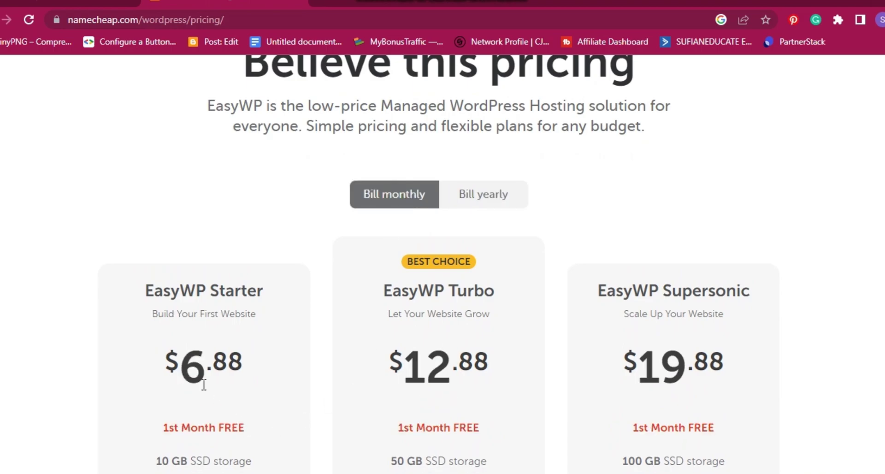
{"action": "scroll", "coordinate": [204, 385], "scroll_direction": "down", "scroll_amount": 6}
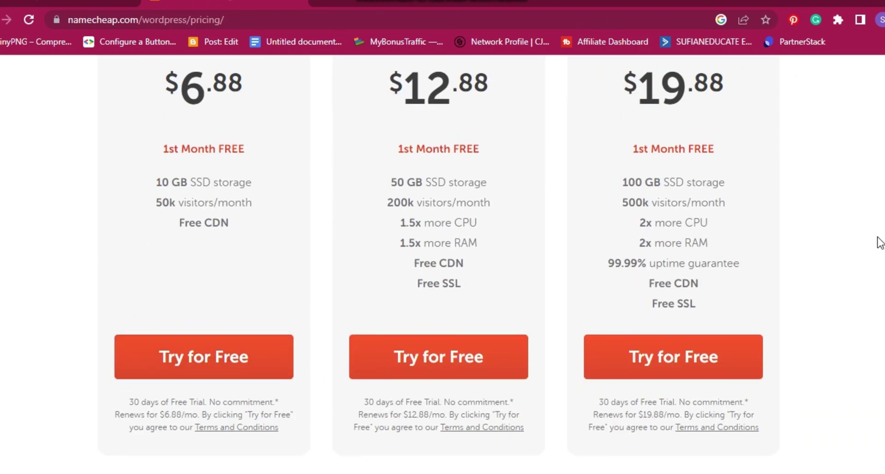
{"action": "scroll", "coordinate": [238, 201], "scroll_direction": "down", "scroll_amount": 5}
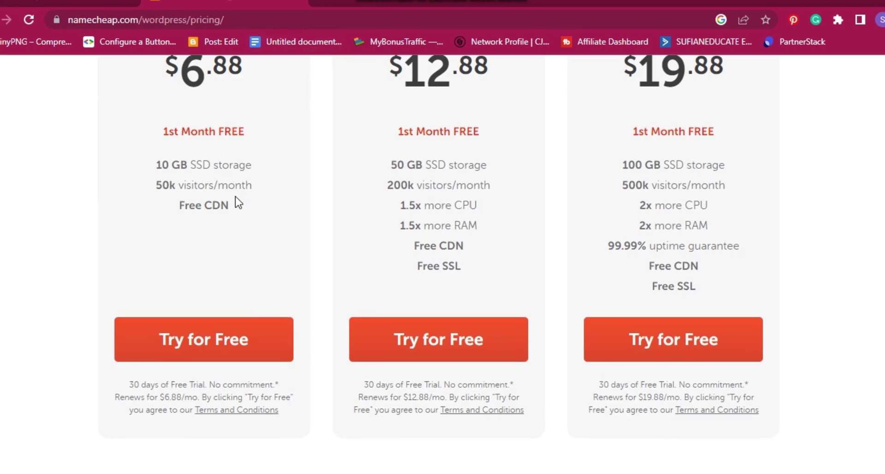